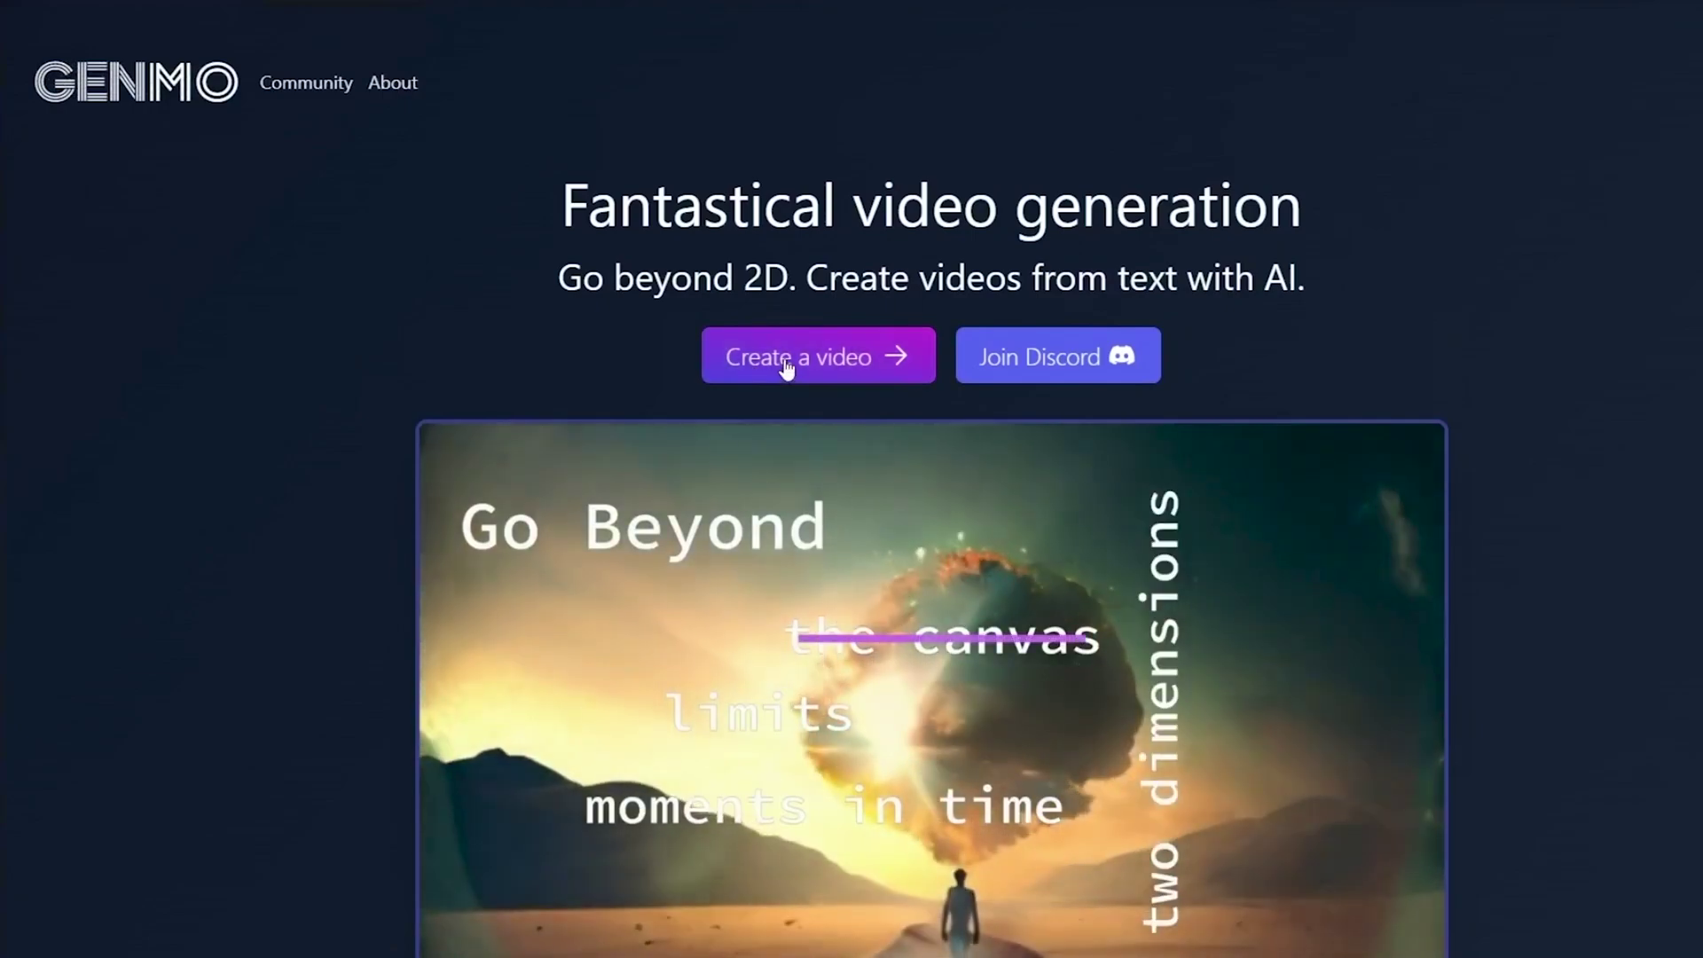
# Start creating a video and authorize Genmo.AI access through the Discord dialog
pyautogui.click(783, 358)
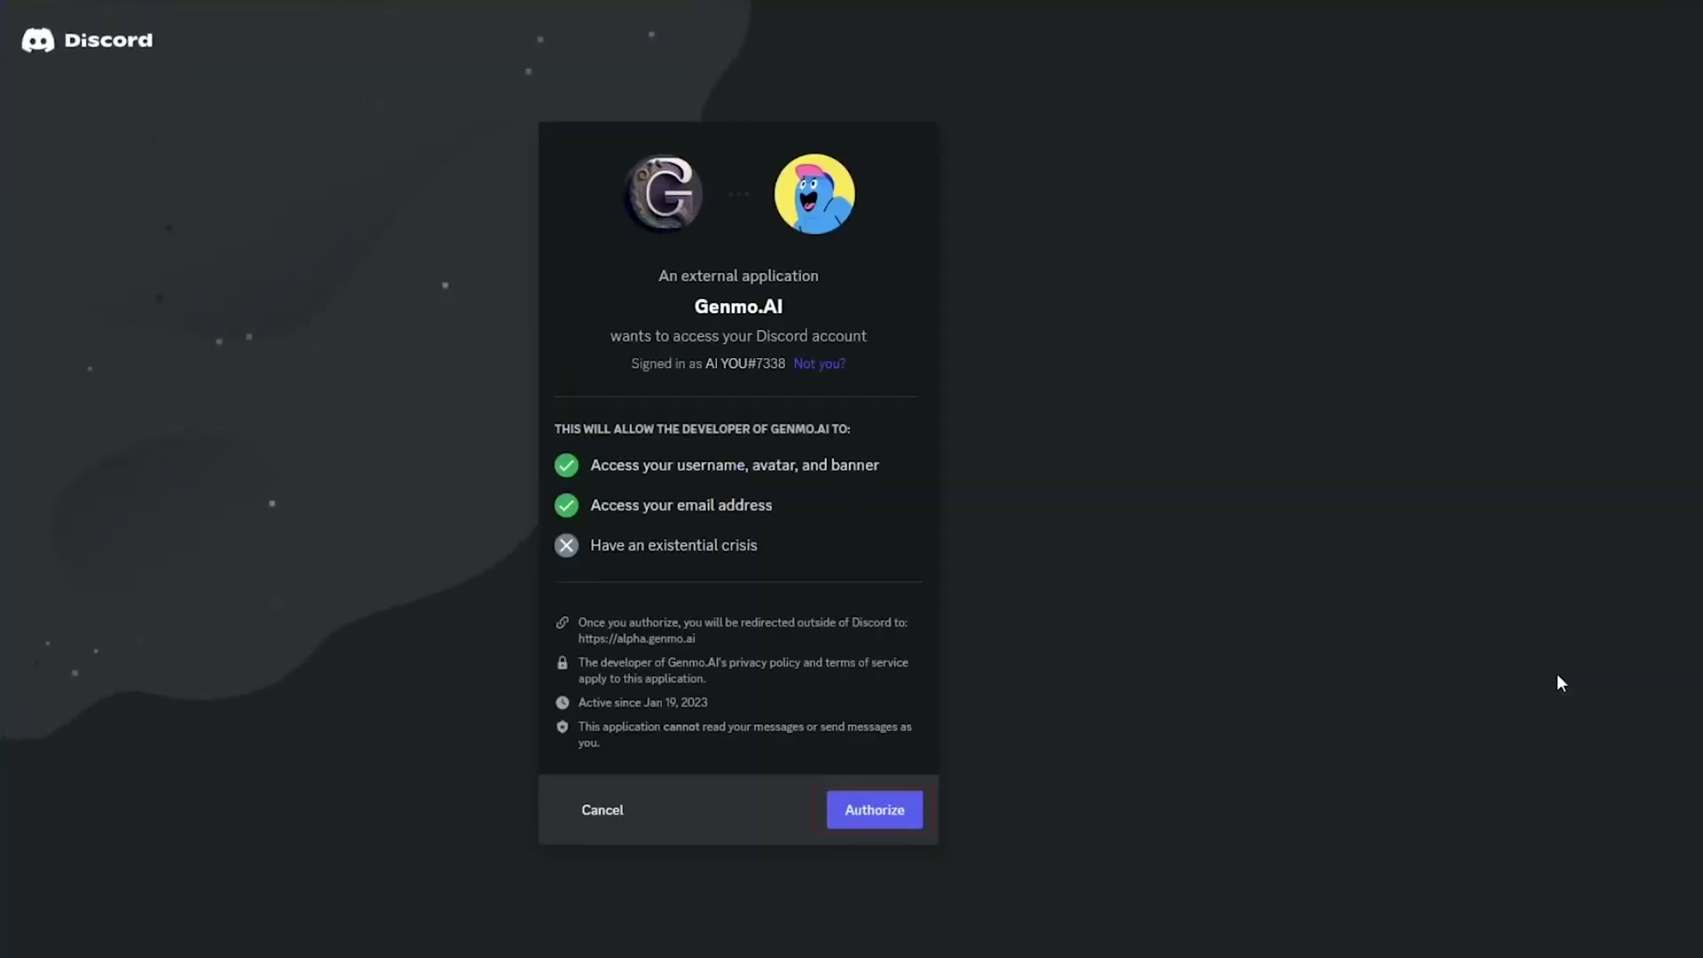
pyautogui.click(855, 825)
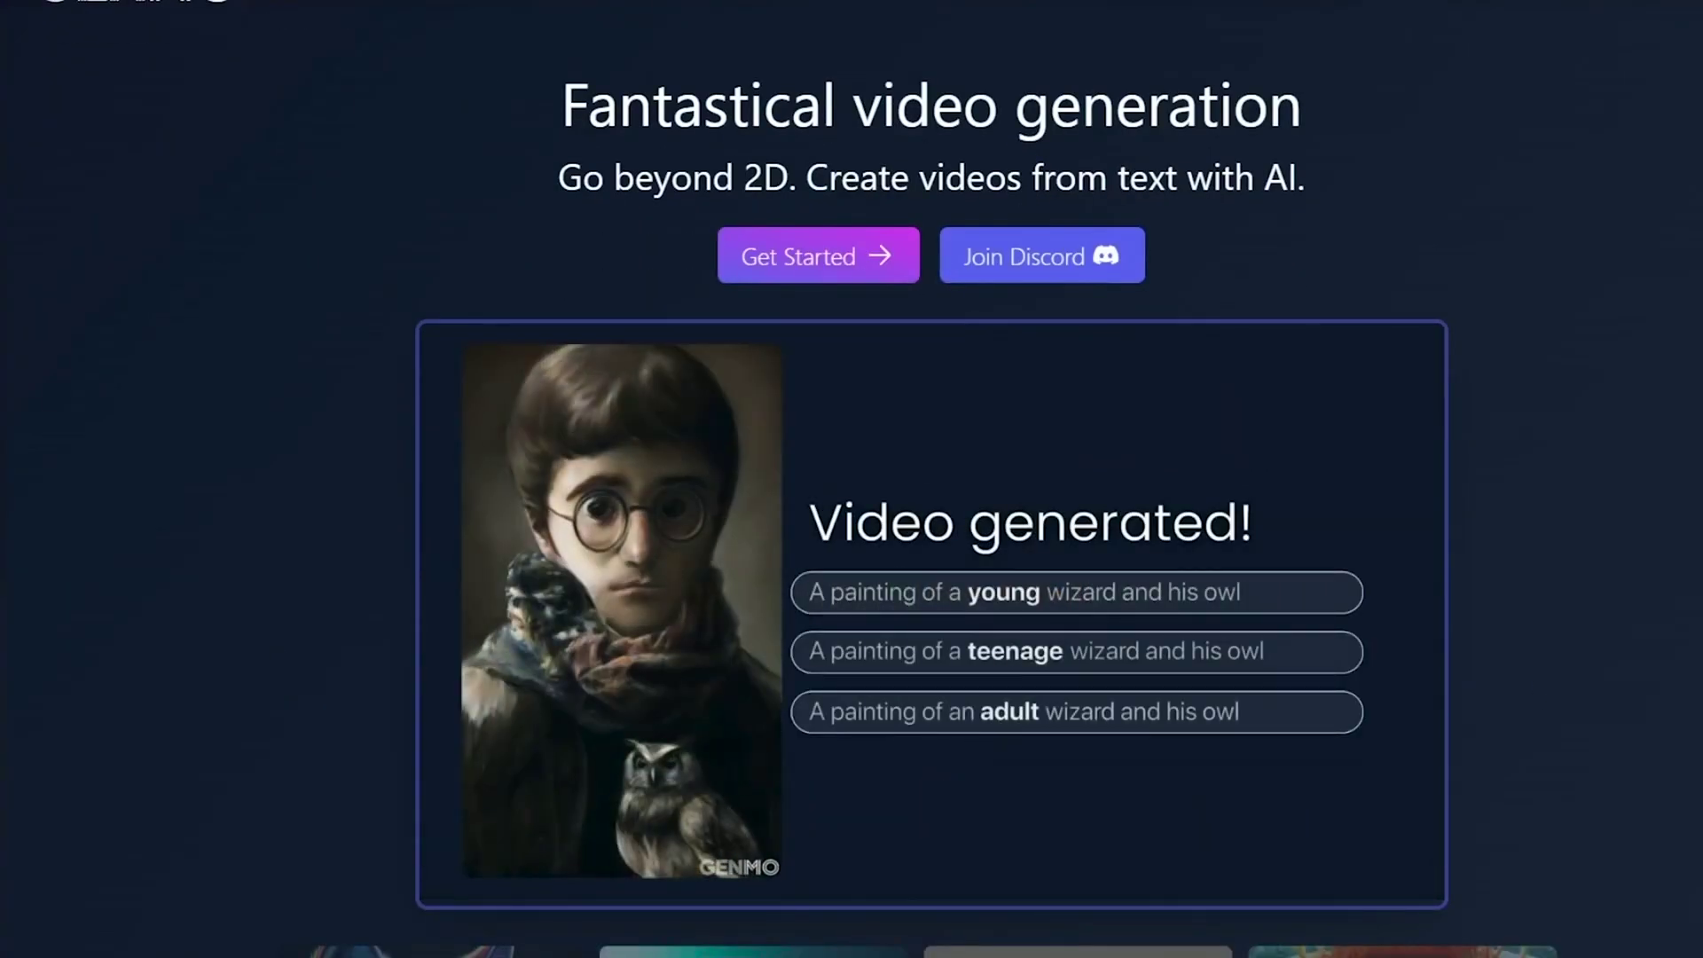
pyautogui.scroll(-8, 852, 533)
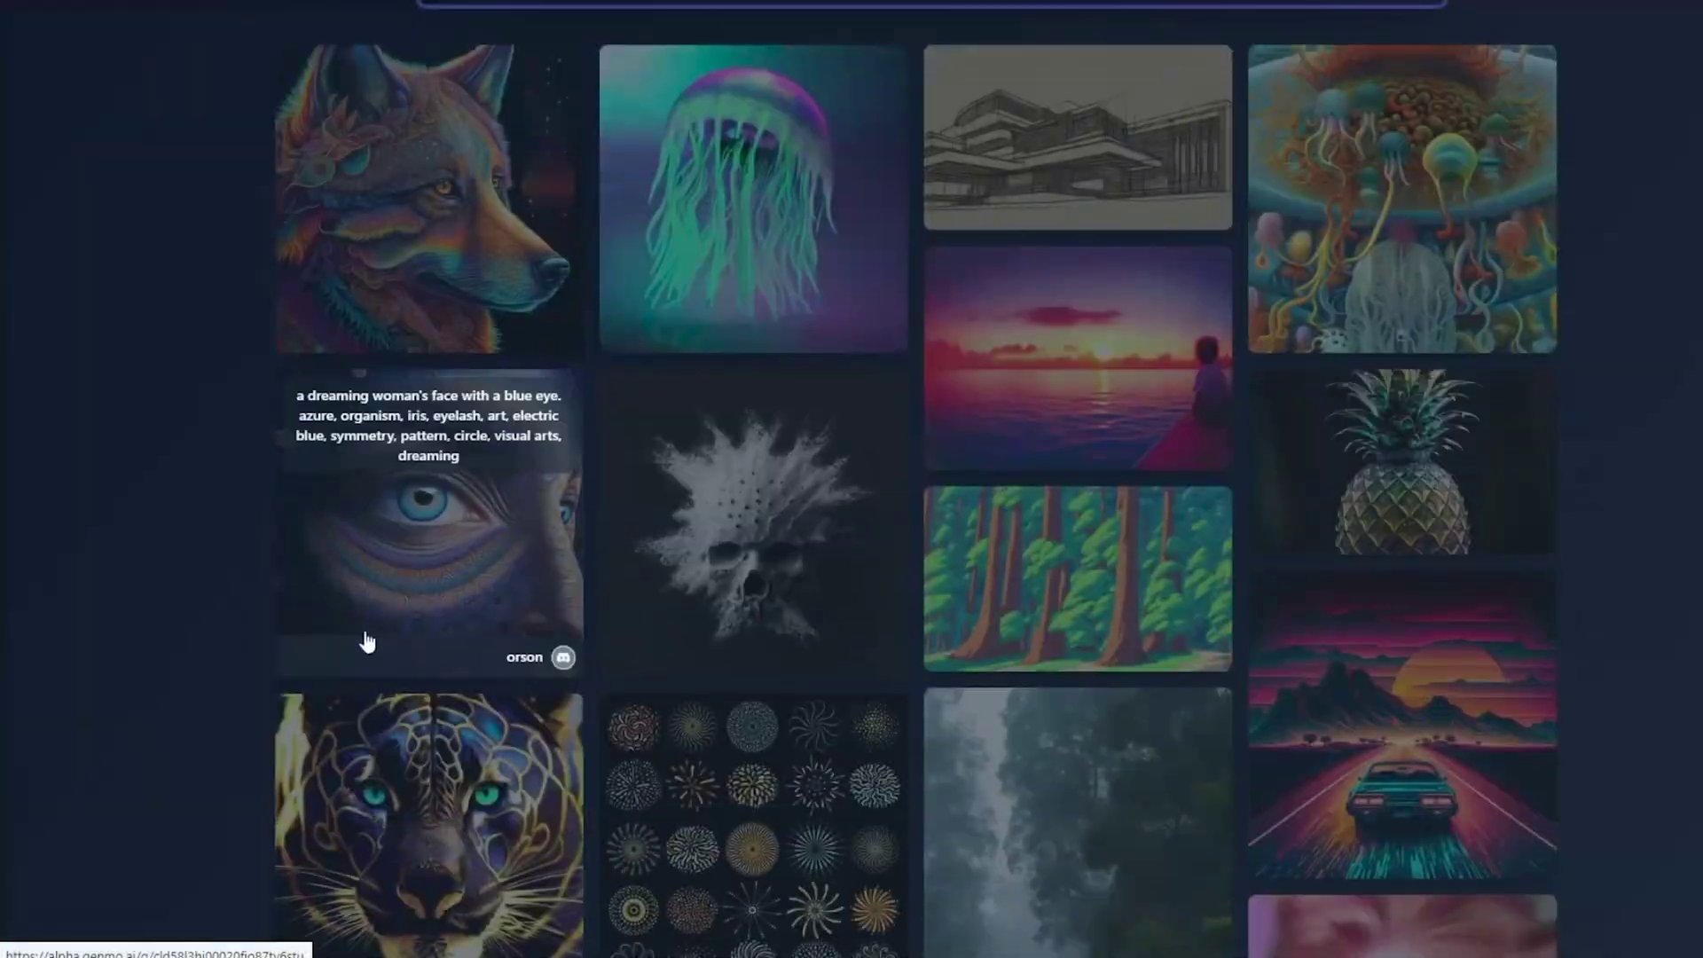
pyautogui.scroll(-1, 852, 479)
# View the sunset sailor generation's details, then go to the Community gallery
pyautogui.click(1078, 267)
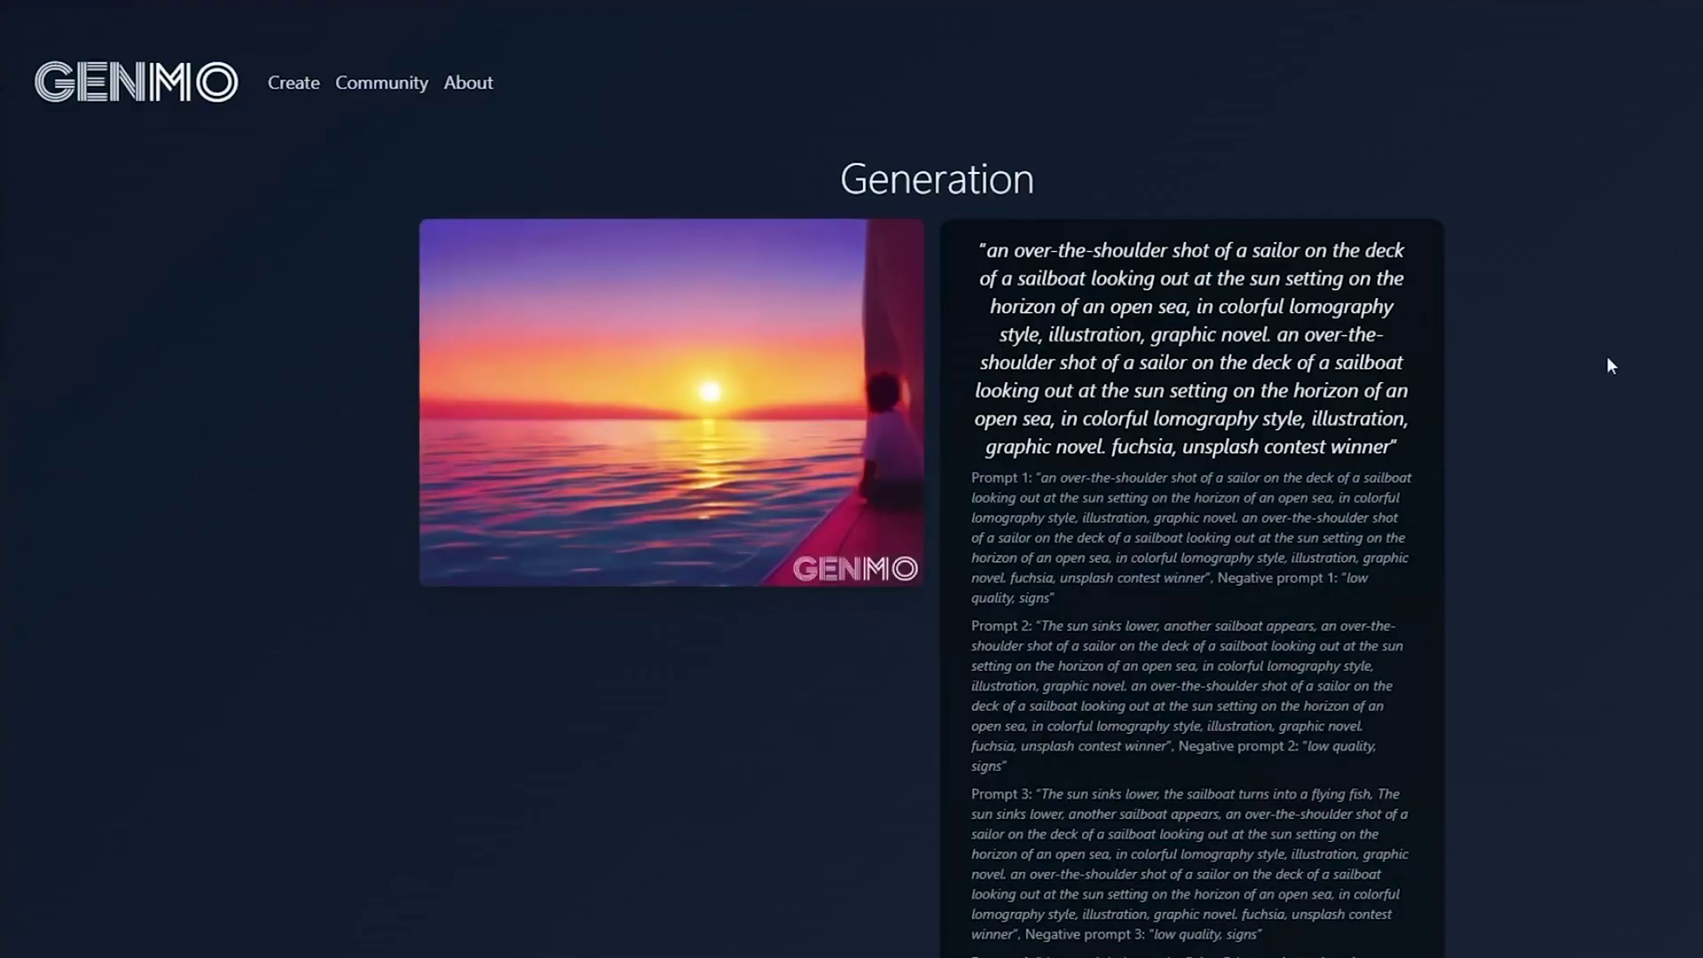
pyautogui.scroll(-1, 1494, 355)
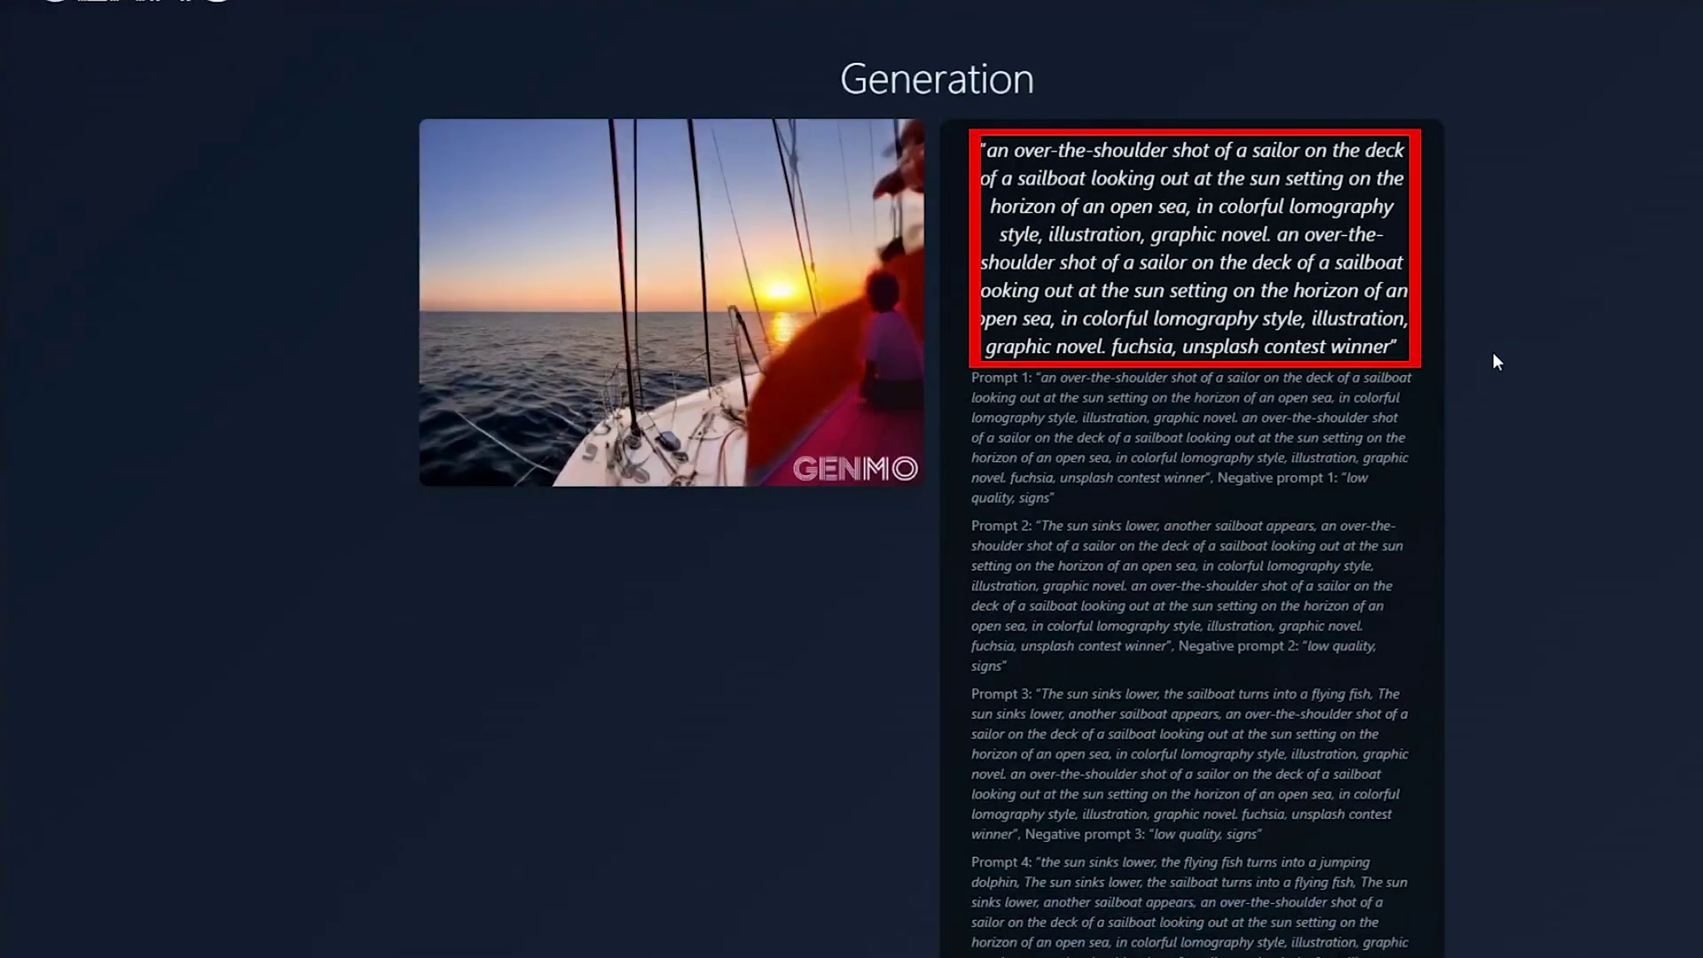
pyautogui.scroll(1, 1493, 353)
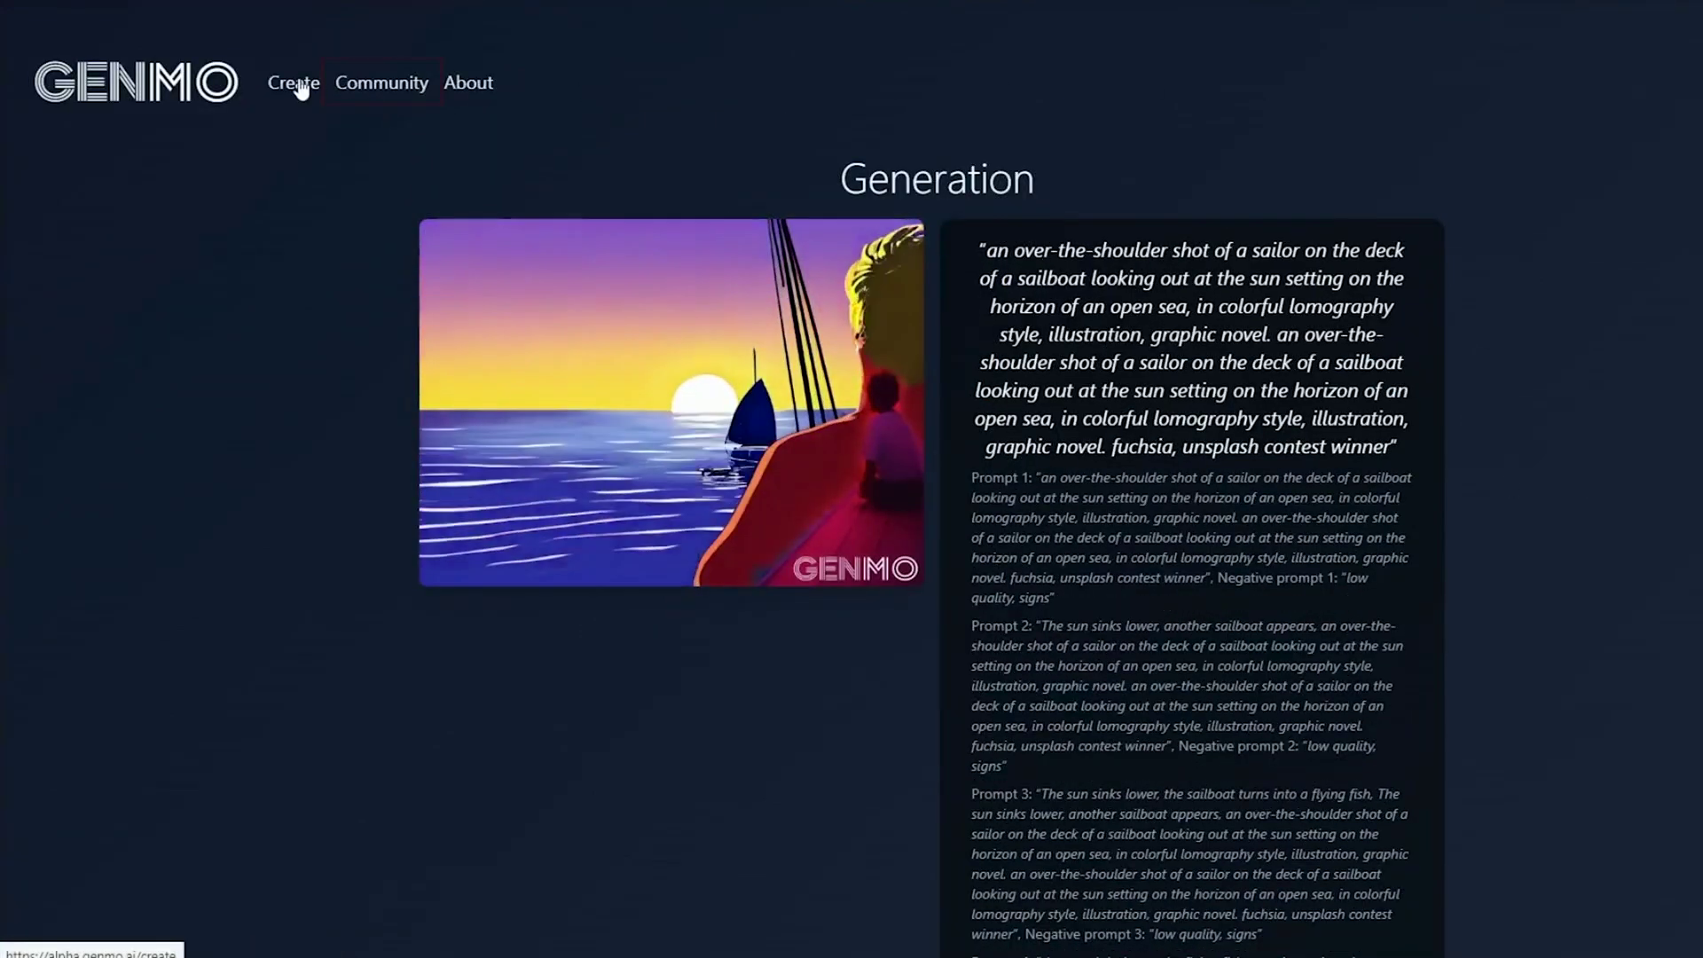
pyautogui.click(382, 84)
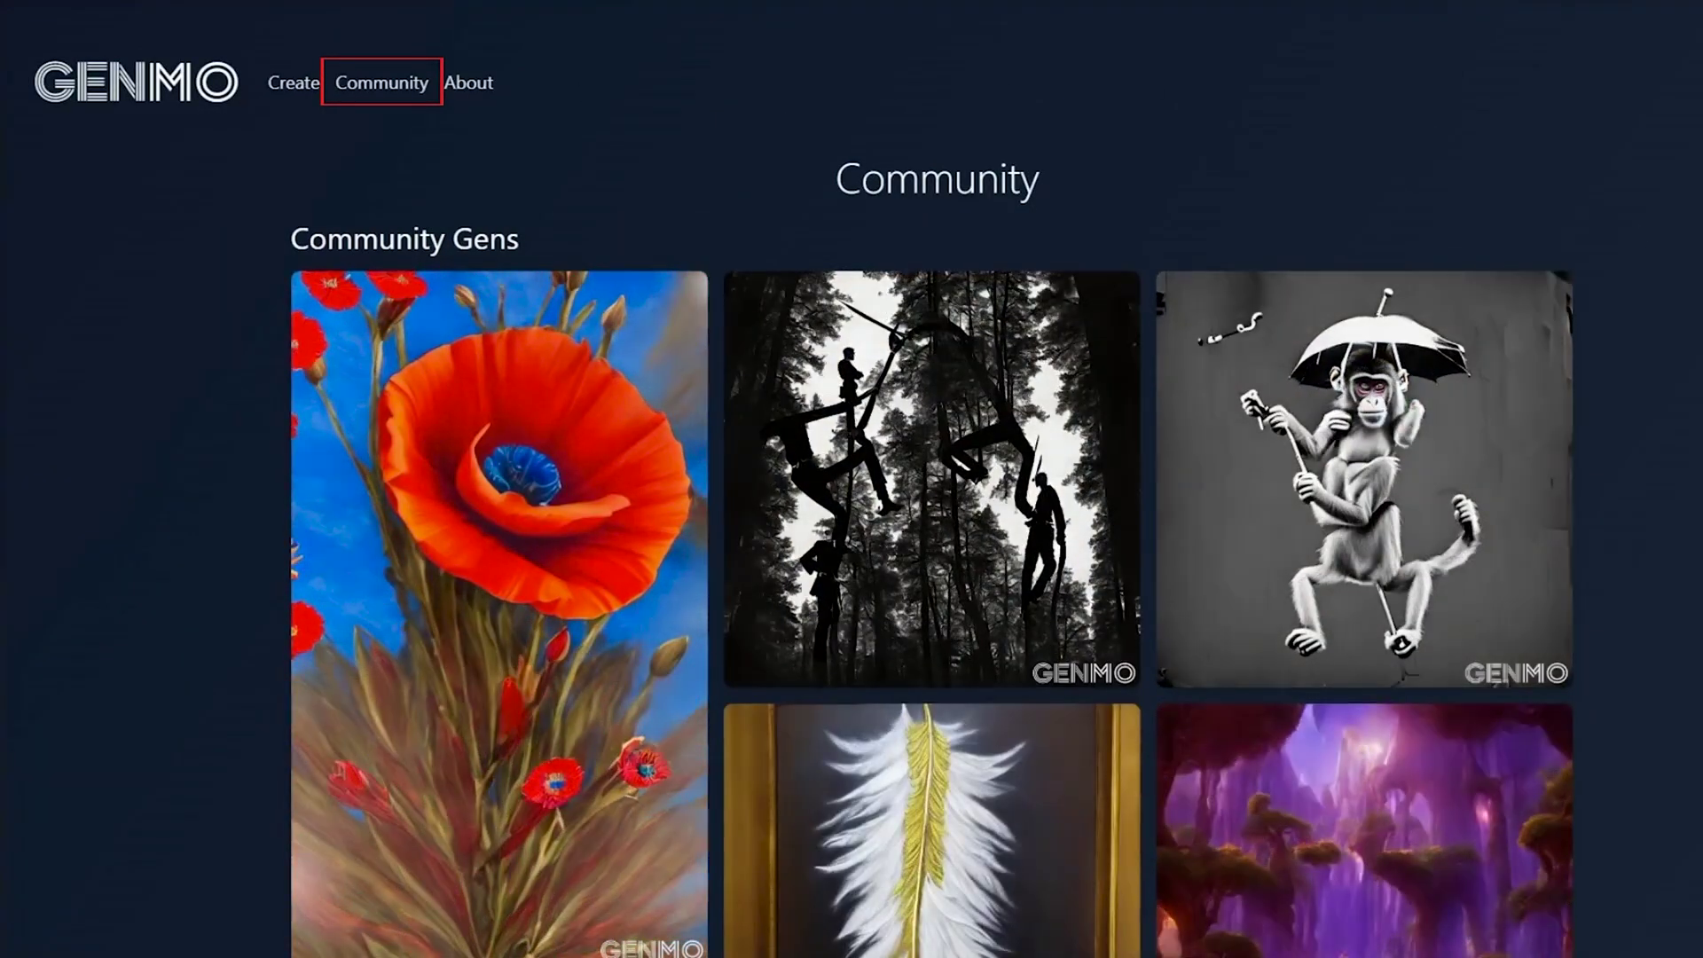
pyautogui.scroll(-1, 852, 532)
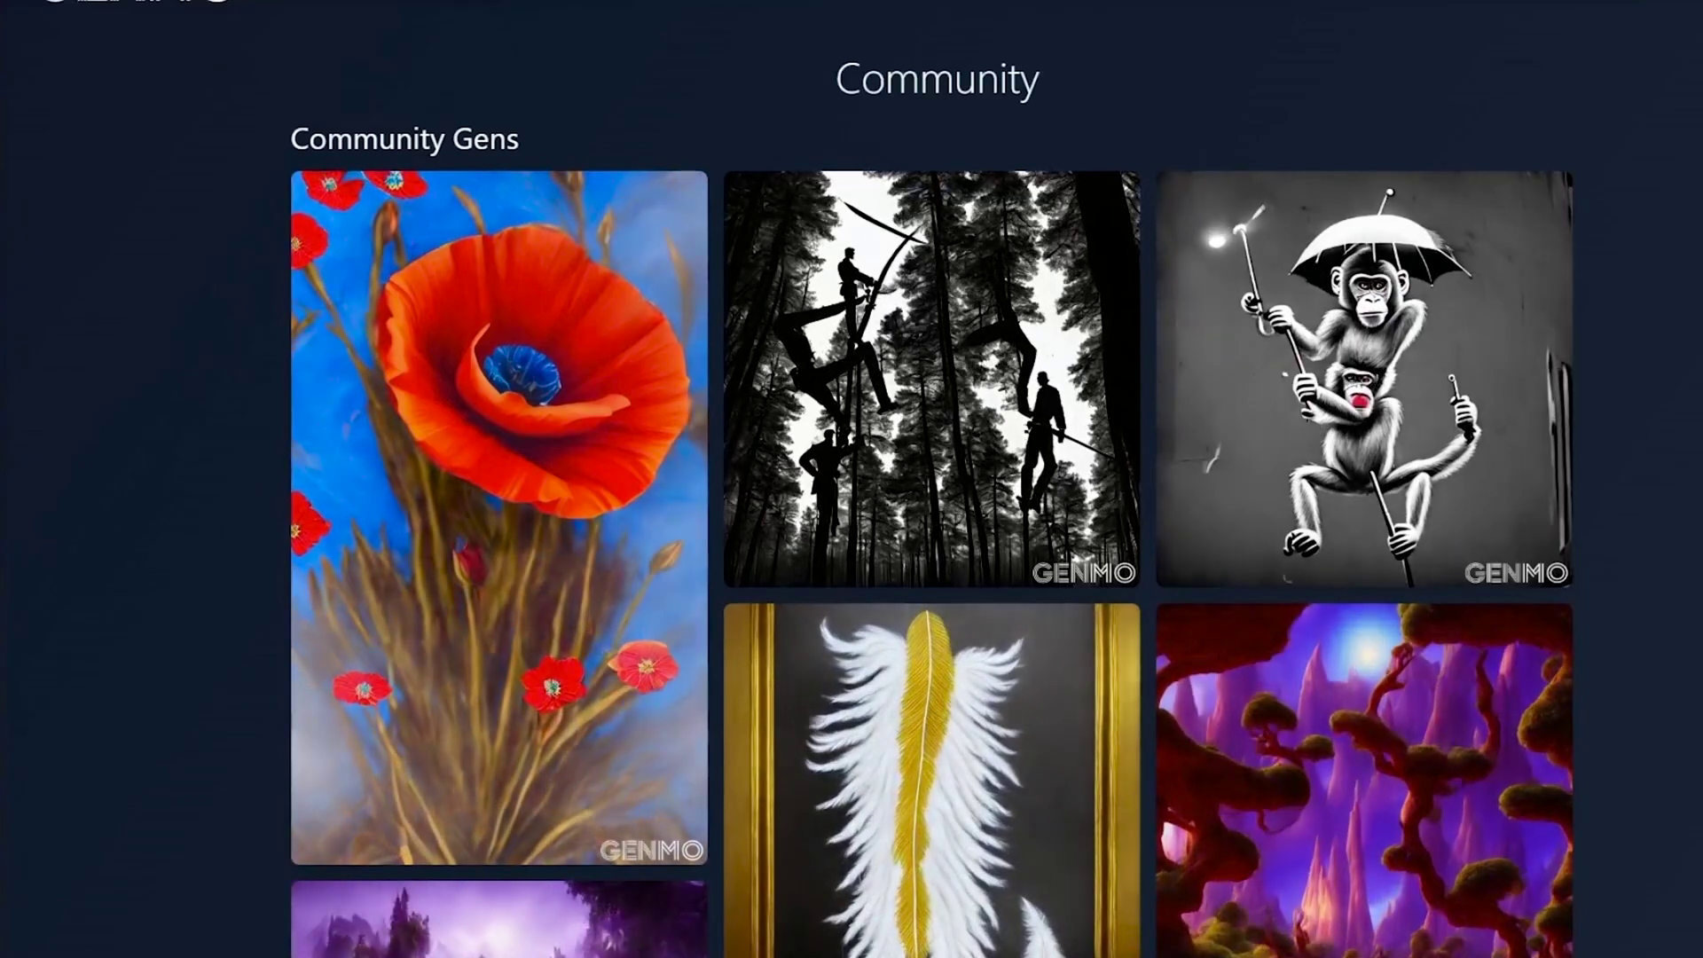
pyautogui.scroll(-2, 852, 533)
pyautogui.scroll(-3, 853, 533)
pyautogui.scroll(-3, 853, 534)
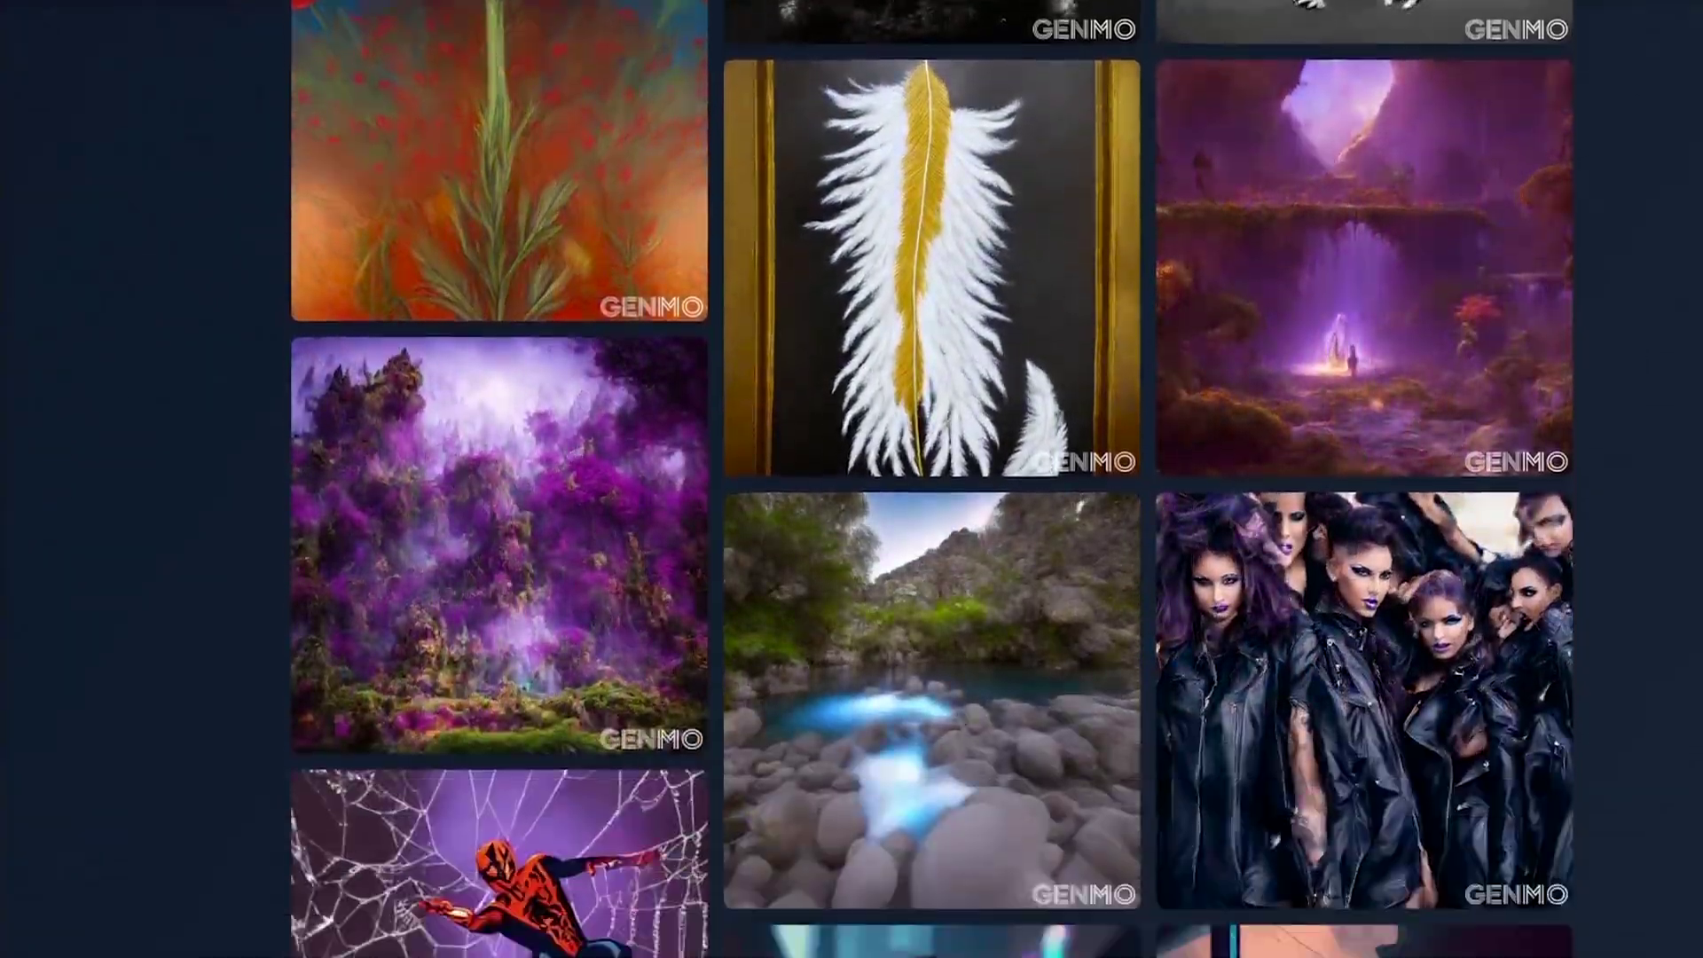
pyautogui.scroll(-1, 852, 533)
pyautogui.scroll(-1, 852, 532)
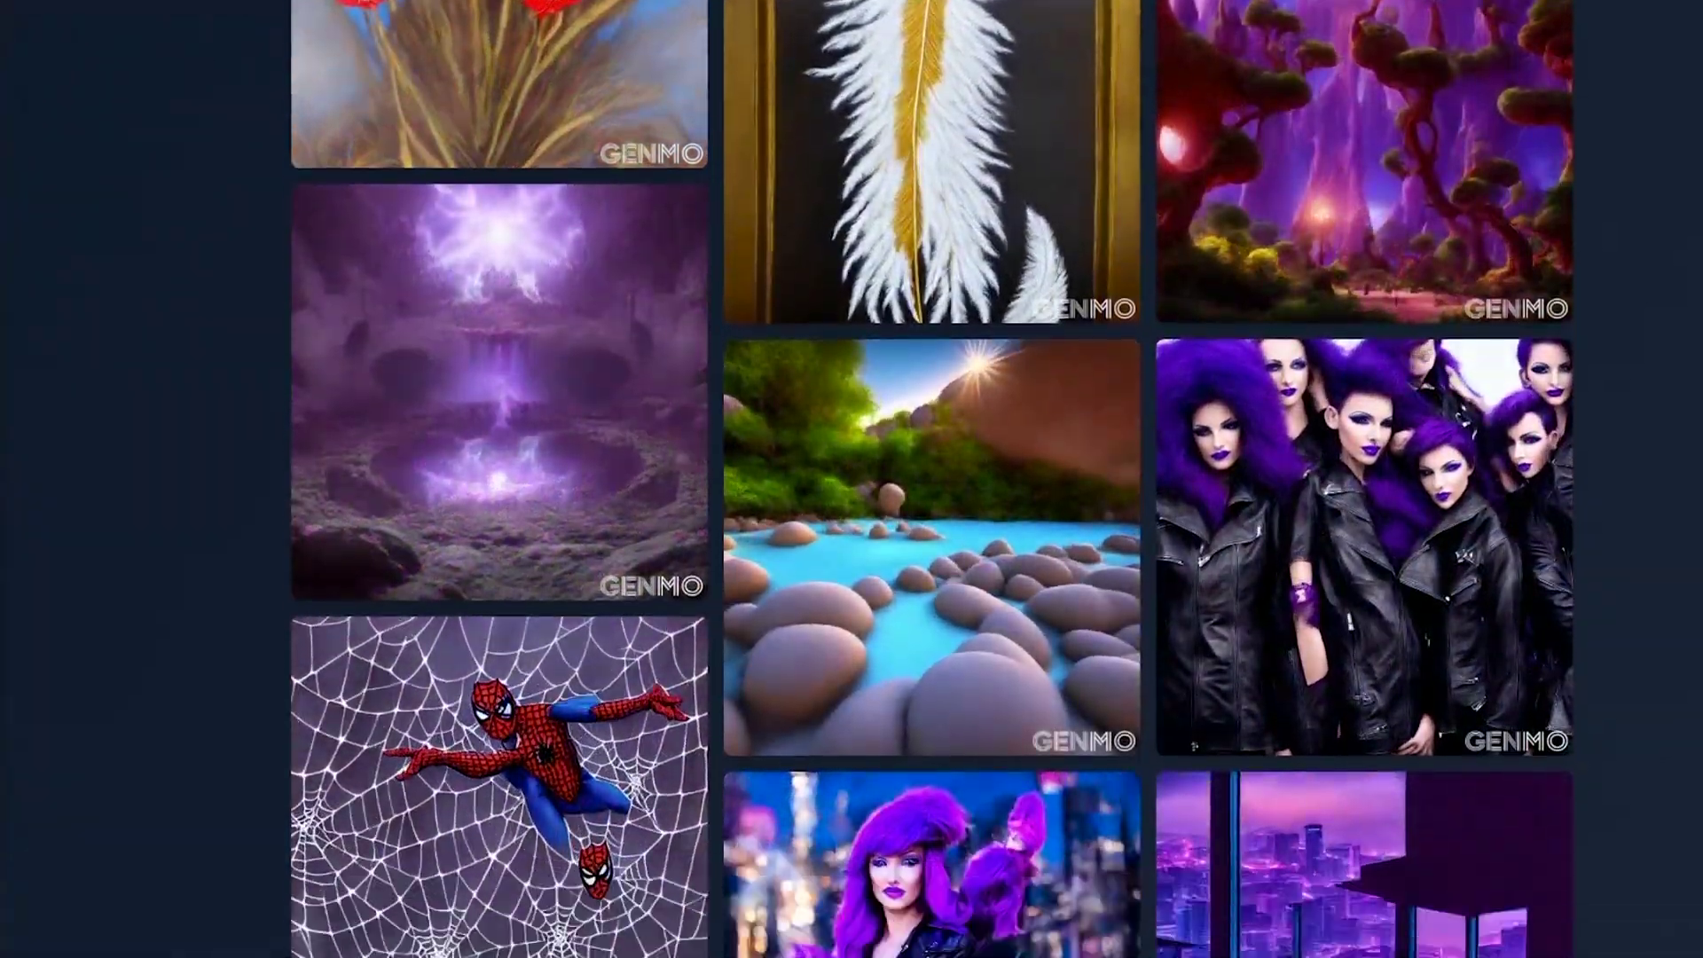
pyautogui.scroll(-3, 851, 533)
pyautogui.scroll(-2, 851, 532)
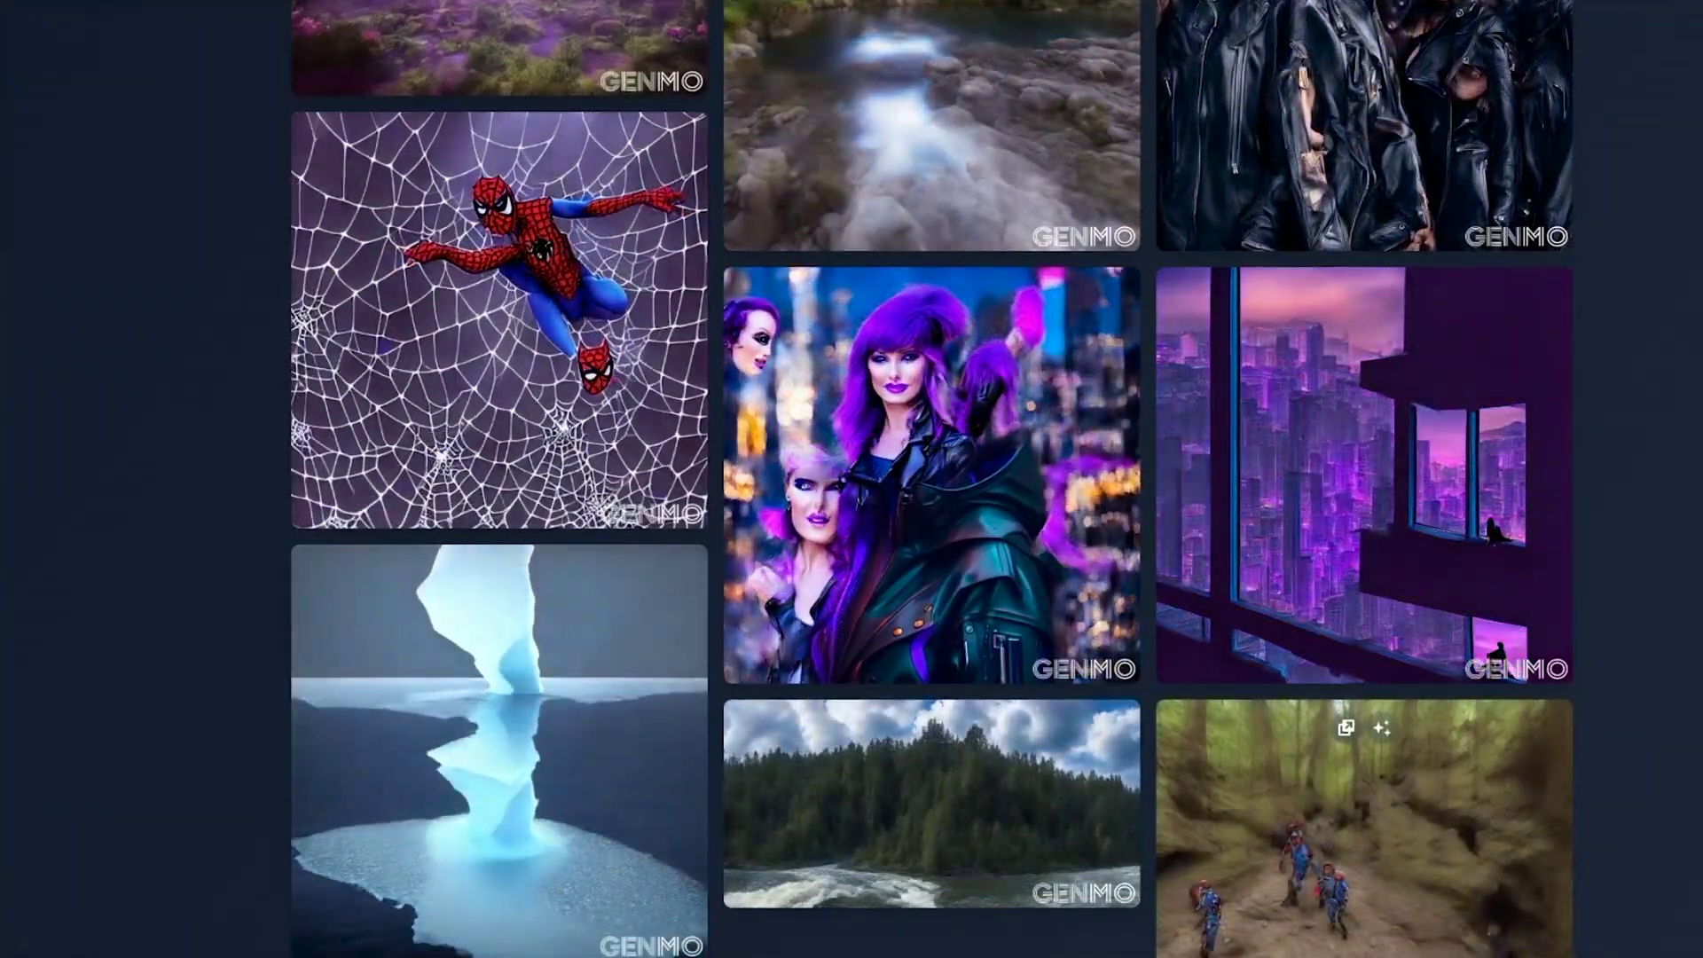
pyautogui.scroll(-3, 851, 533)
pyautogui.scroll(1, 853, 532)
pyautogui.scroll(5, 852, 533)
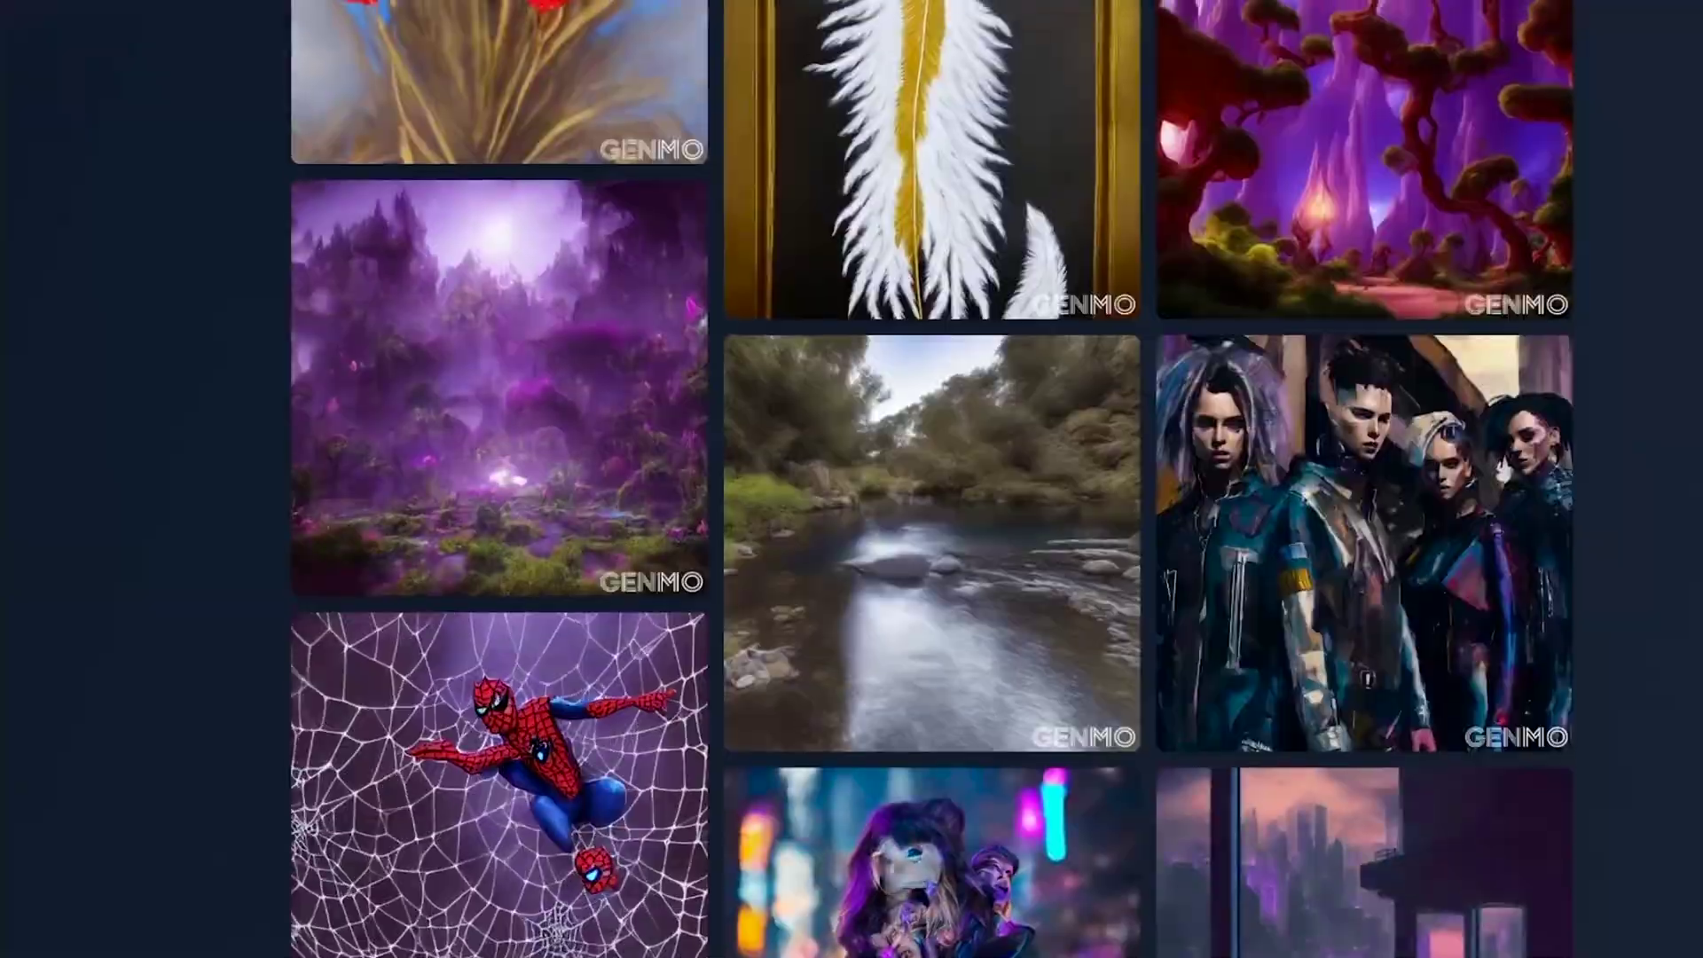
pyautogui.scroll(5, 852, 533)
# Visit Genmo's About page, then go to Create for a new text-to-video
pyautogui.click(469, 81)
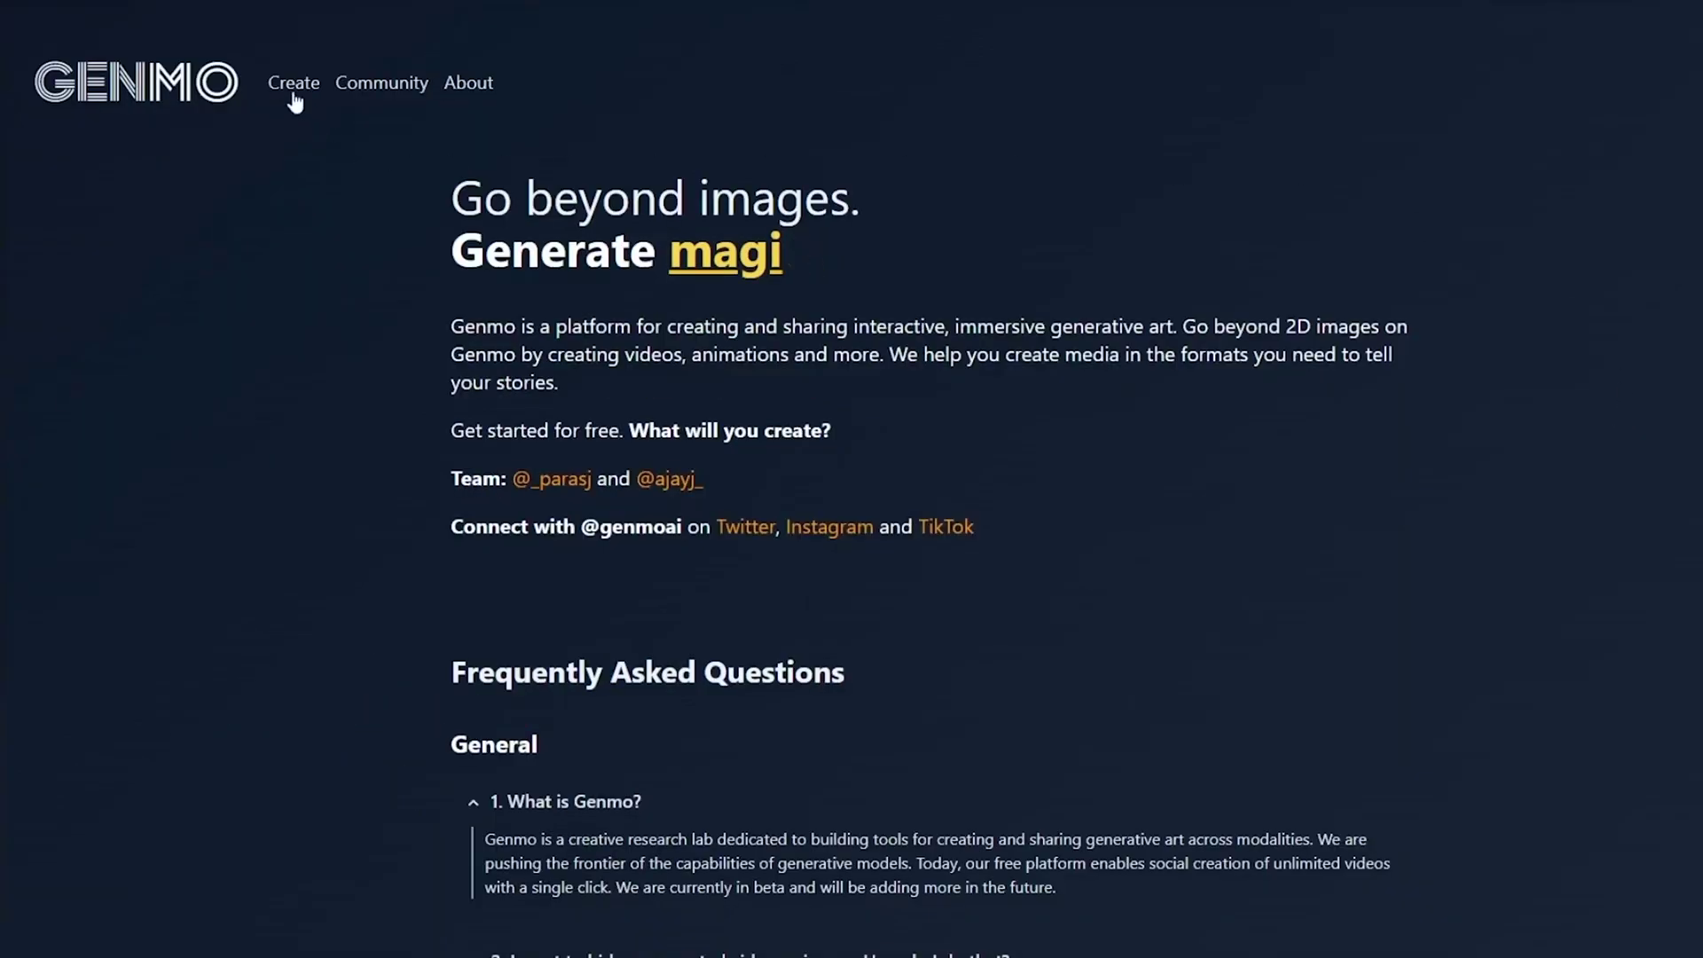
pyautogui.click(294, 83)
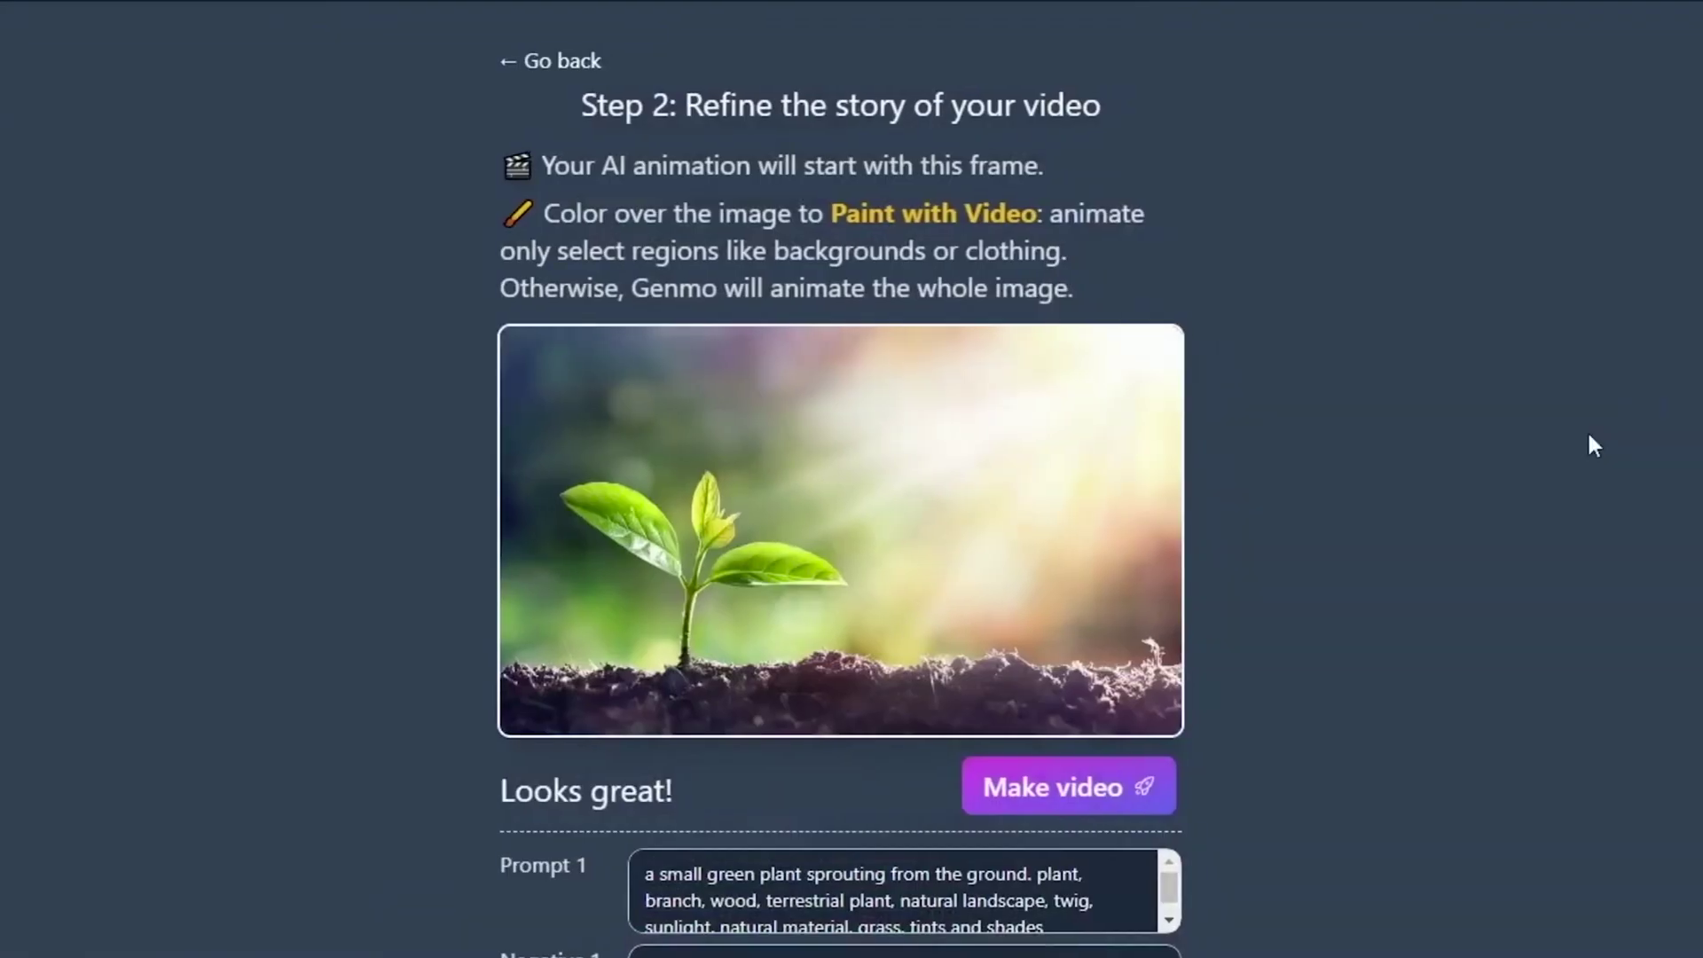
pyautogui.scroll(-3, 1588, 430)
pyautogui.scroll(-3, 1557, 414)
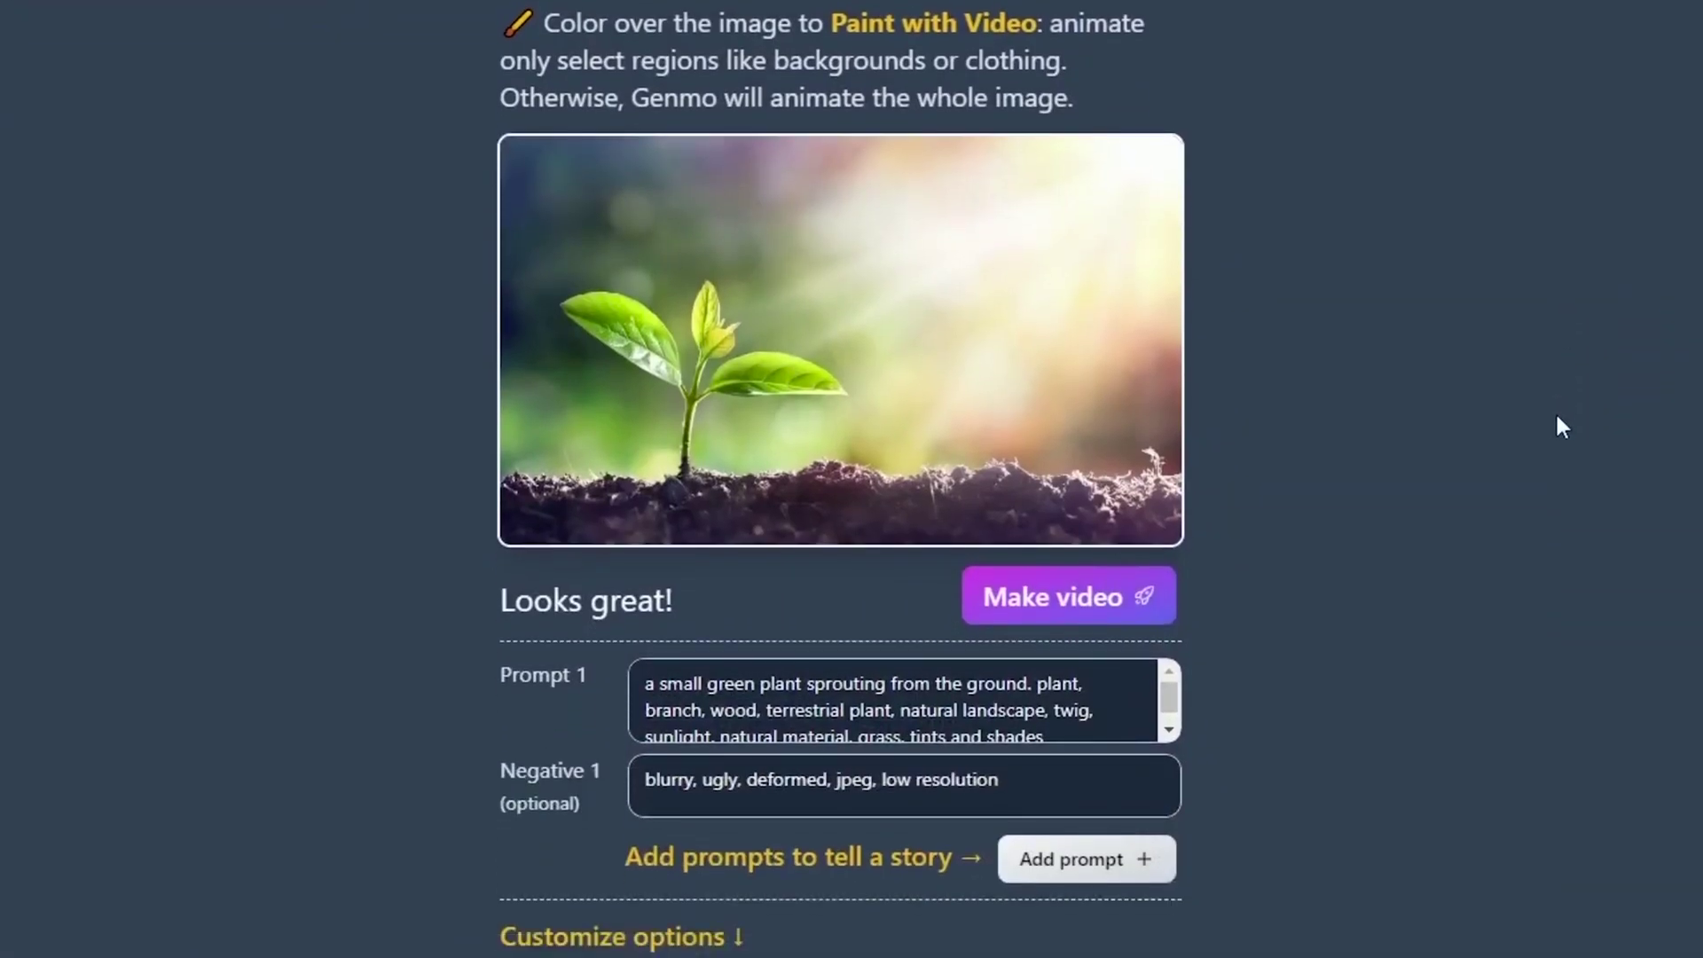
pyautogui.scroll(-2, 1556, 412)
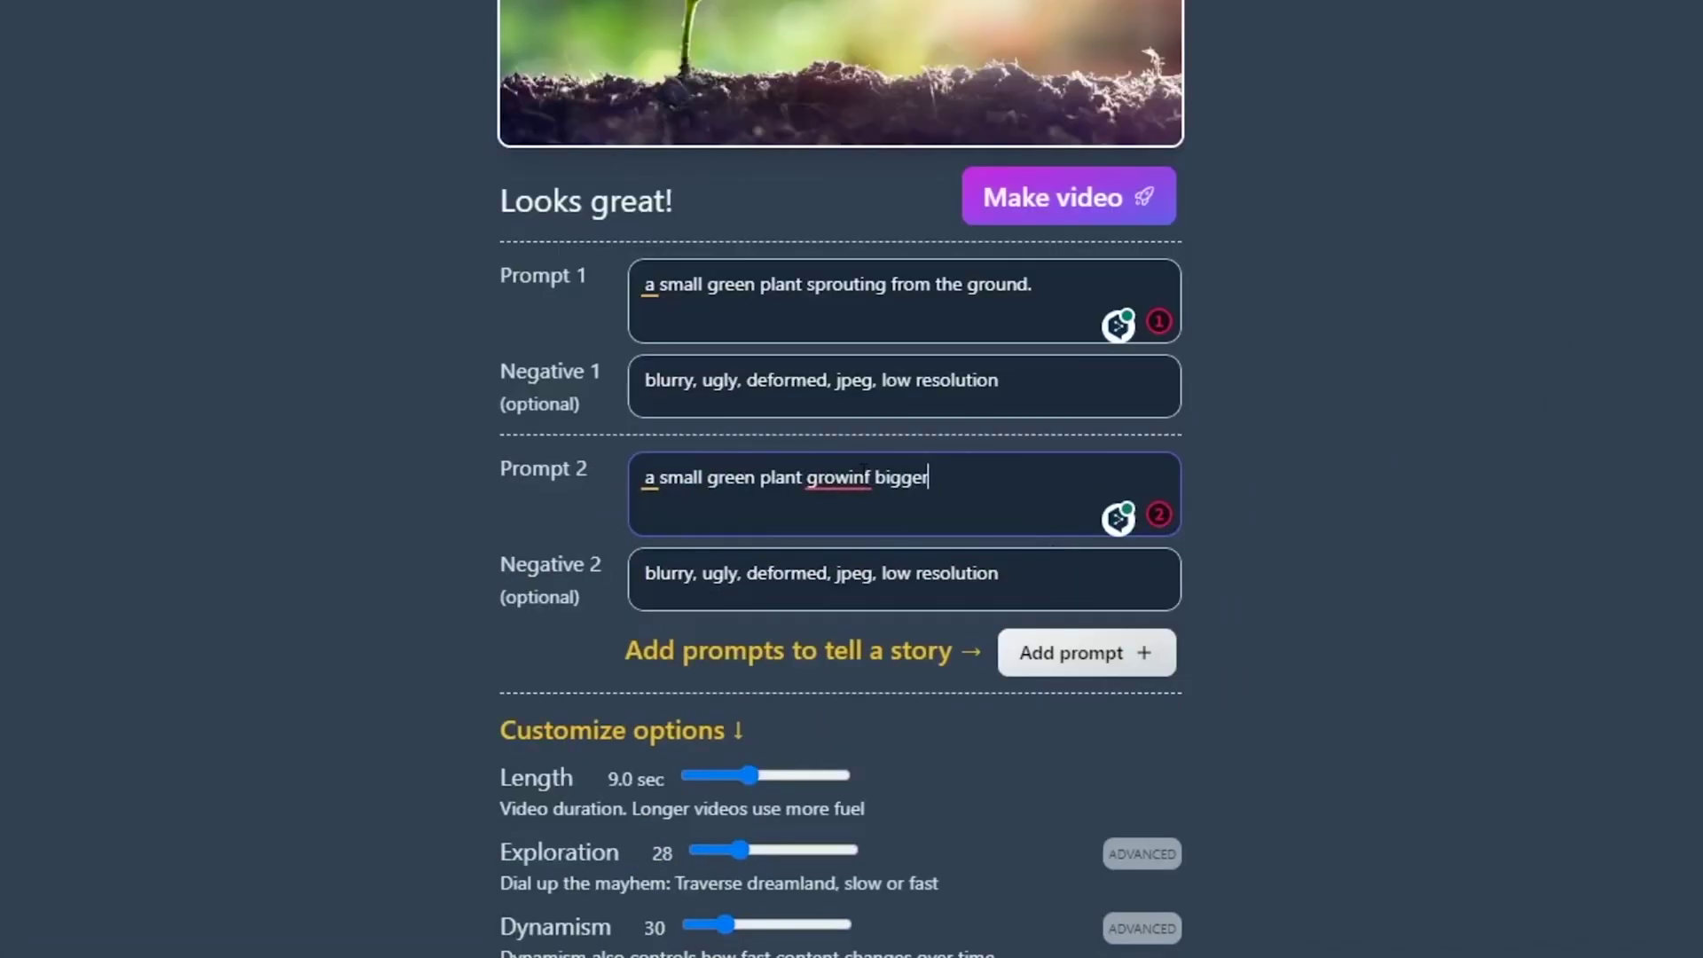
# Correct the typo 'growinf' to 'growing' in Prompt 2
pyautogui.click(871, 476)
pyautogui.press('BackSpace')
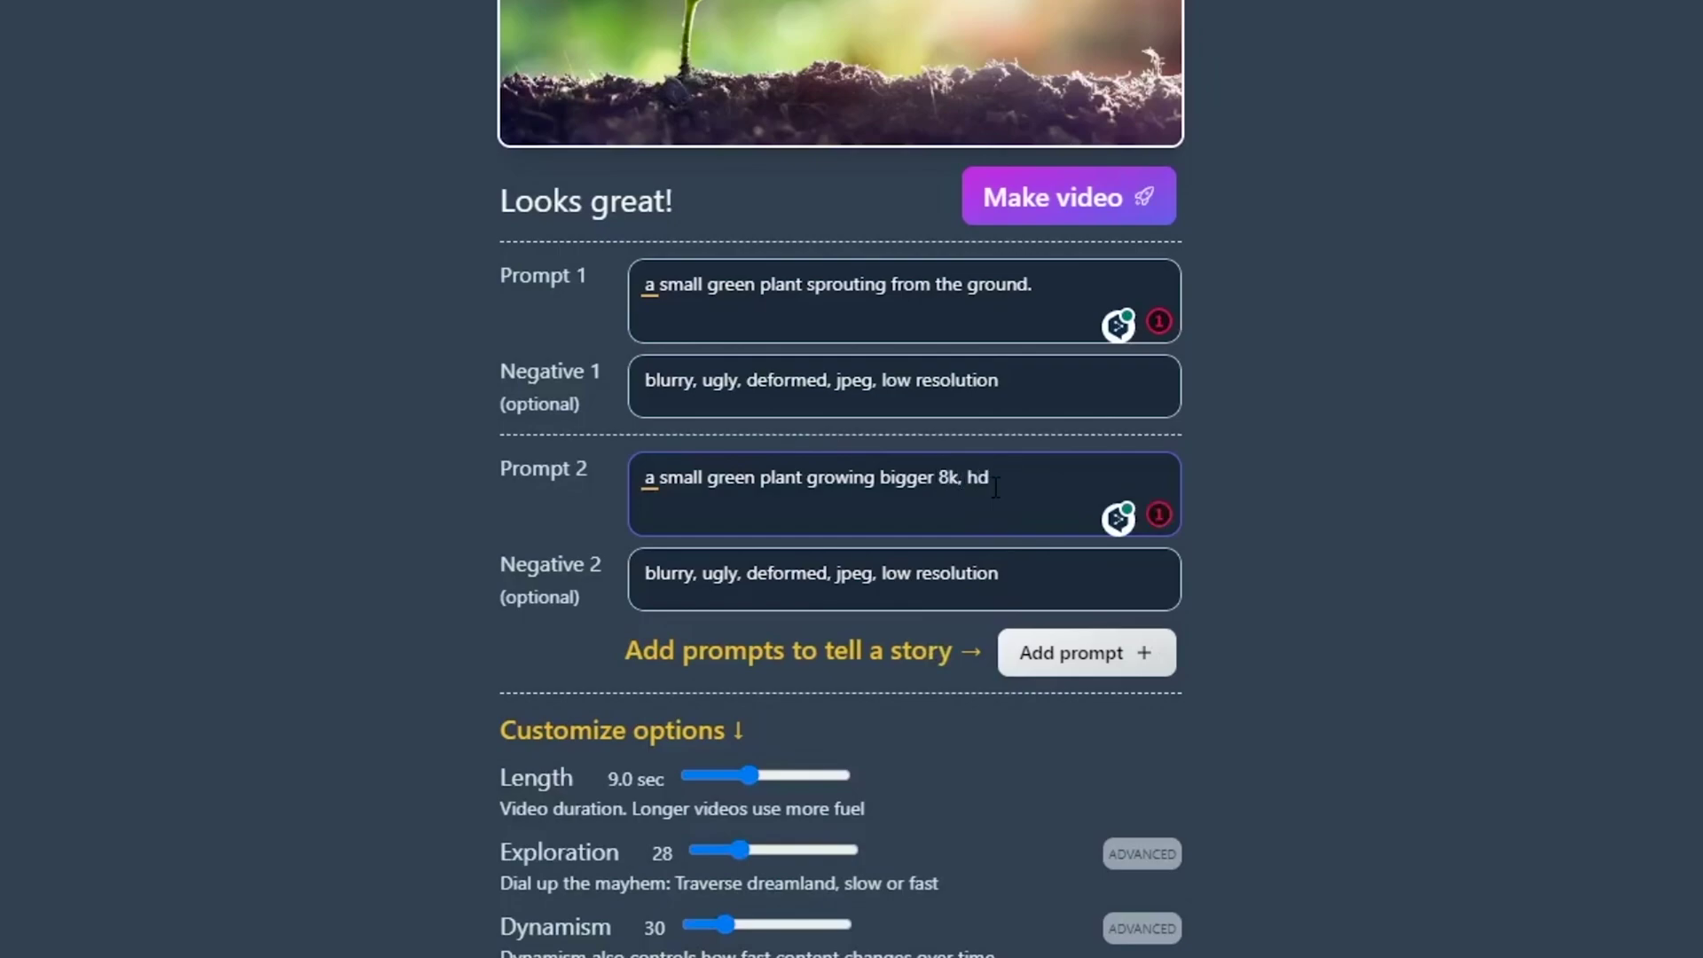
pyautogui.scroll(-2, 1066, 692)
pyautogui.scroll(4, 1026, 532)
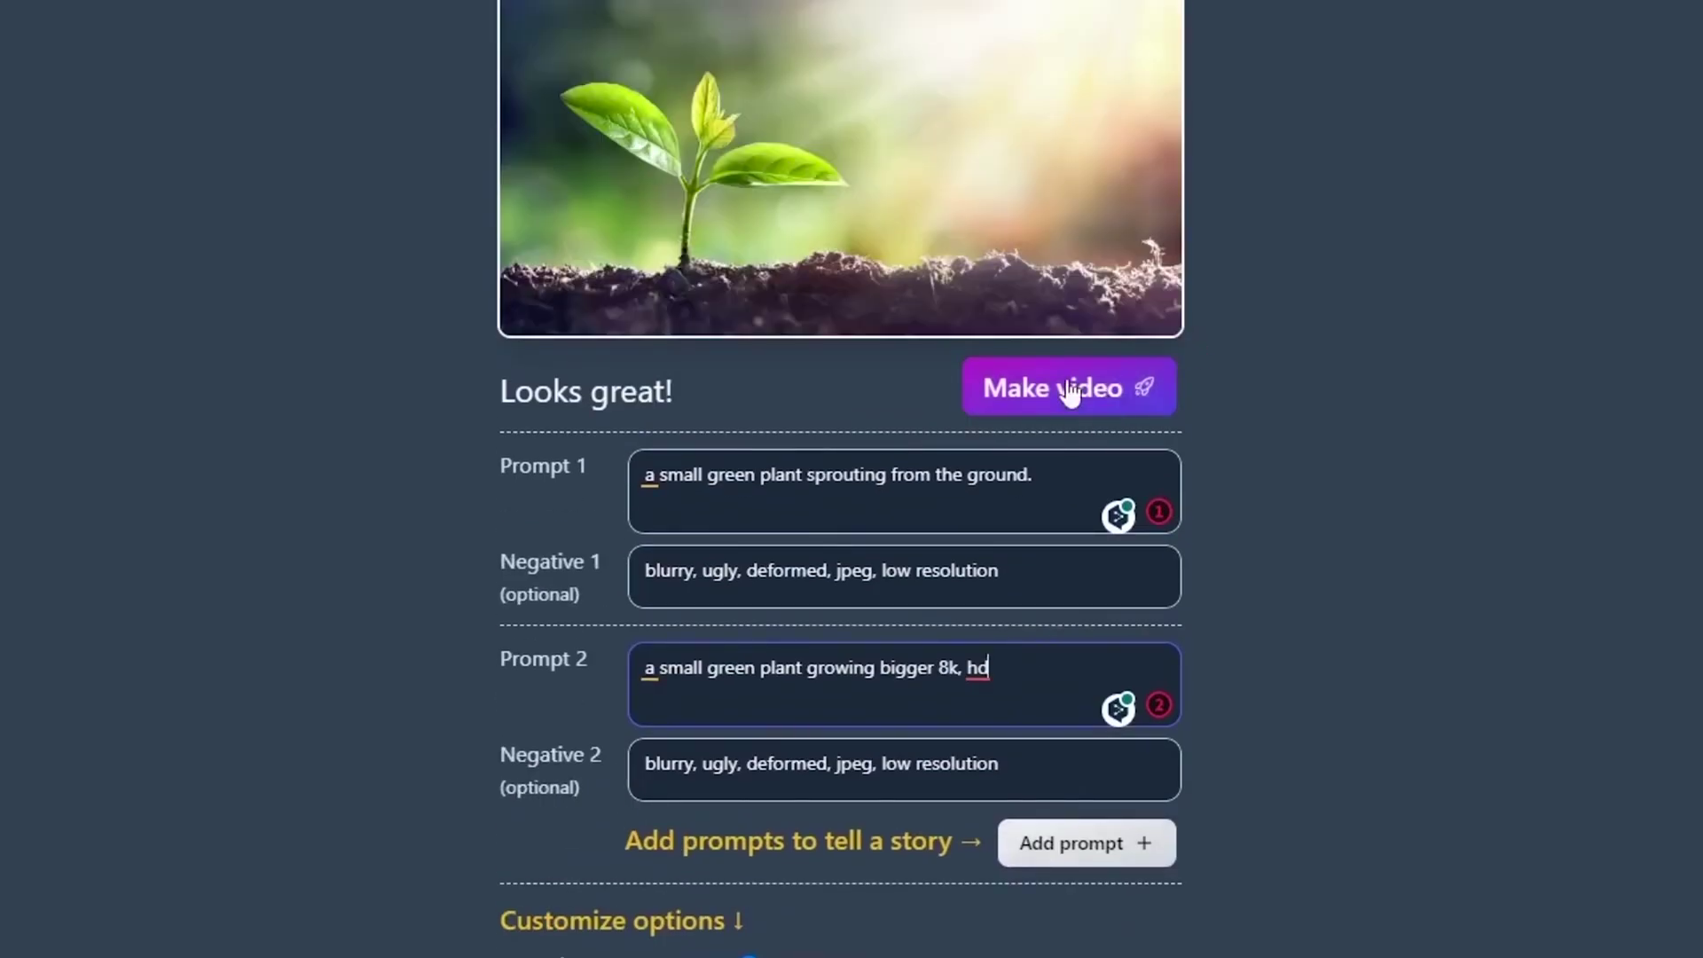
pyautogui.scroll(-3, 1070, 393)
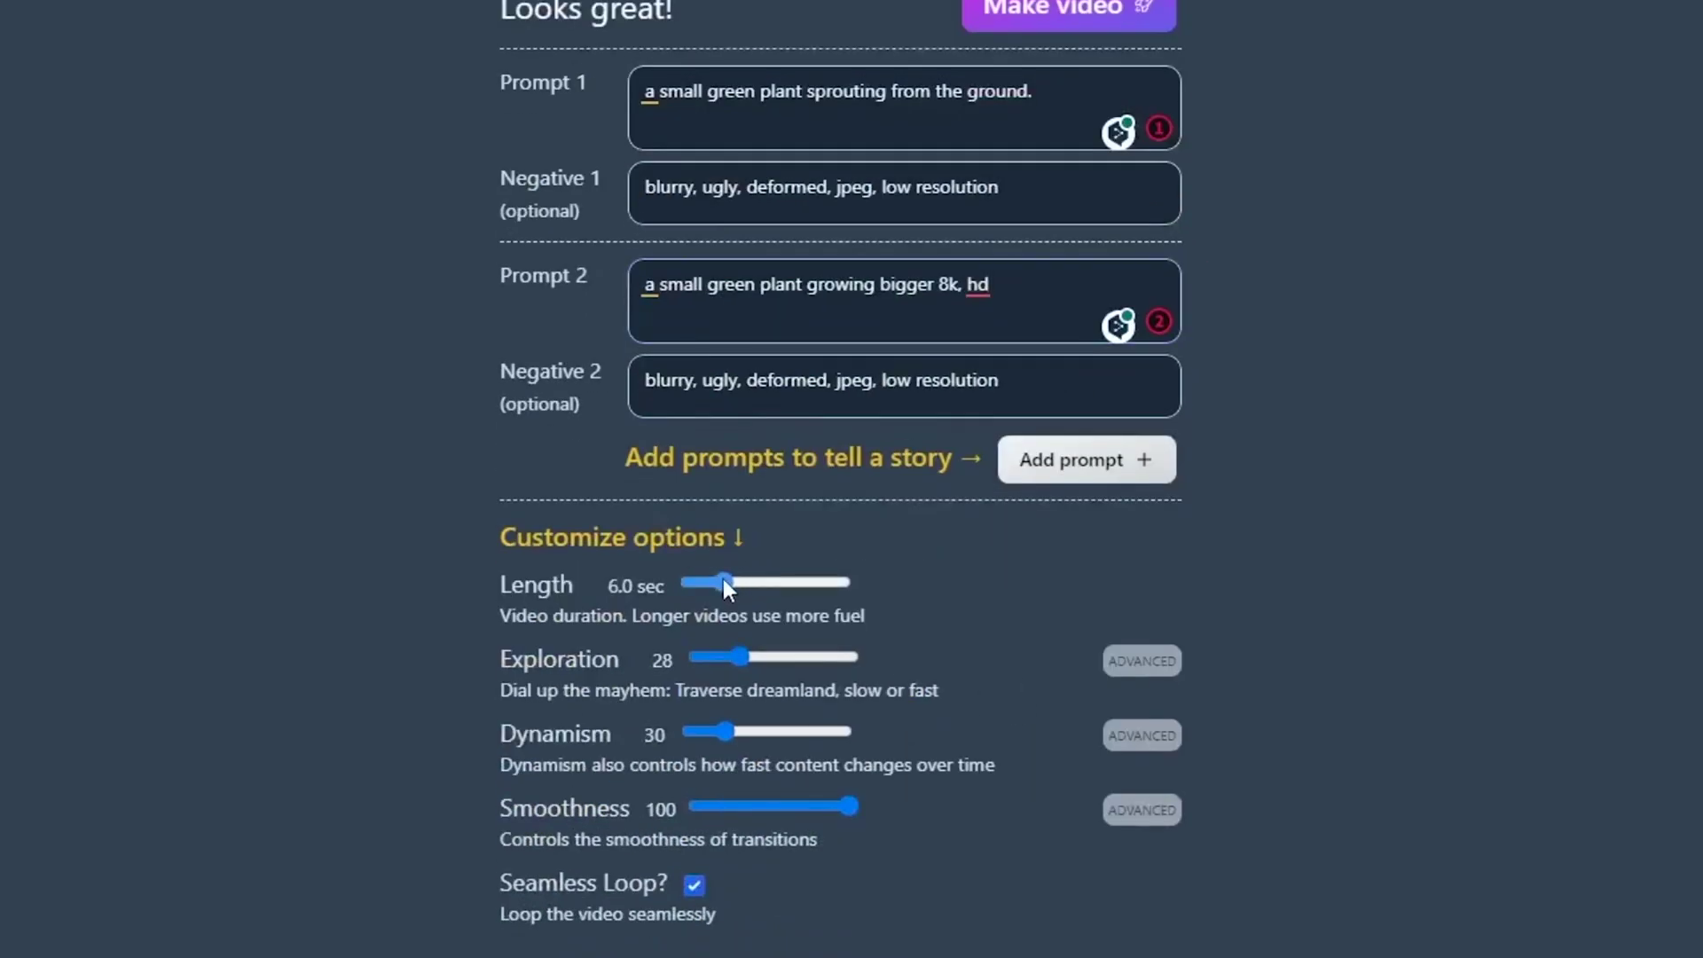
# Set the video Length to 4.0 seconds and raise the Dynamism slider
pyautogui.moveTo(731, 583); pyautogui.dragTo(703, 583)
pyautogui.moveTo(723, 732); pyautogui.dragTo(755, 733)
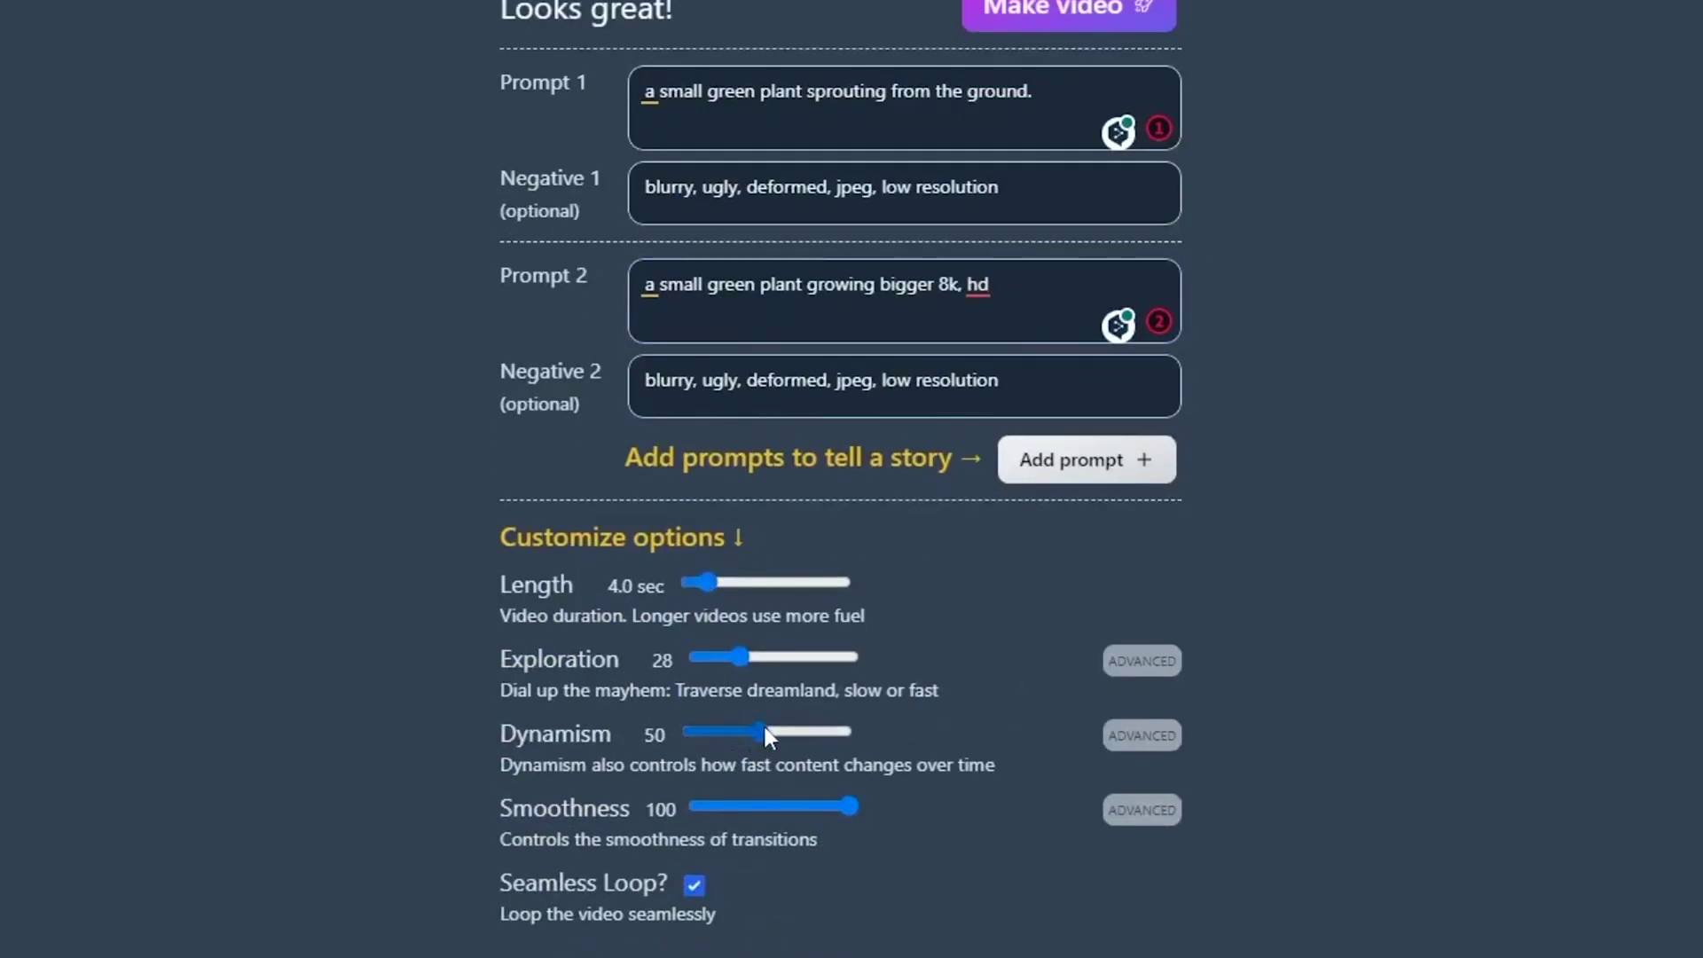
pyautogui.scroll(2, 1065, 600)
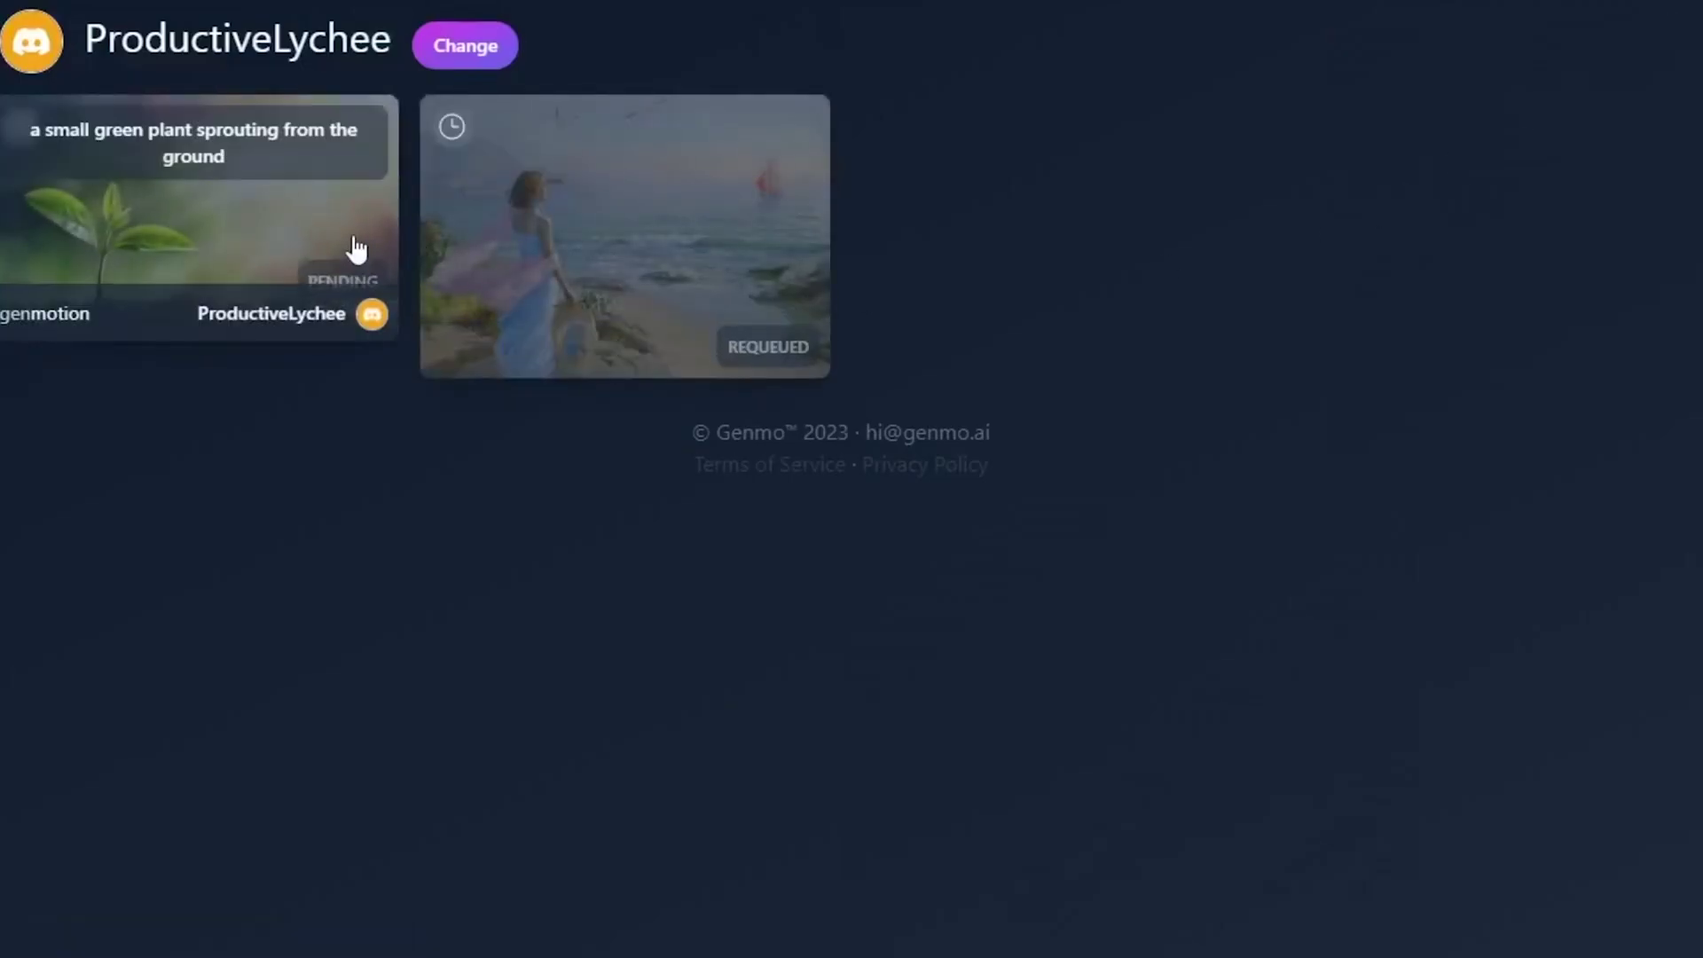
# Show the details of the pending 'a small green plant sprouting from the ground' generation
pyautogui.click(238, 237)
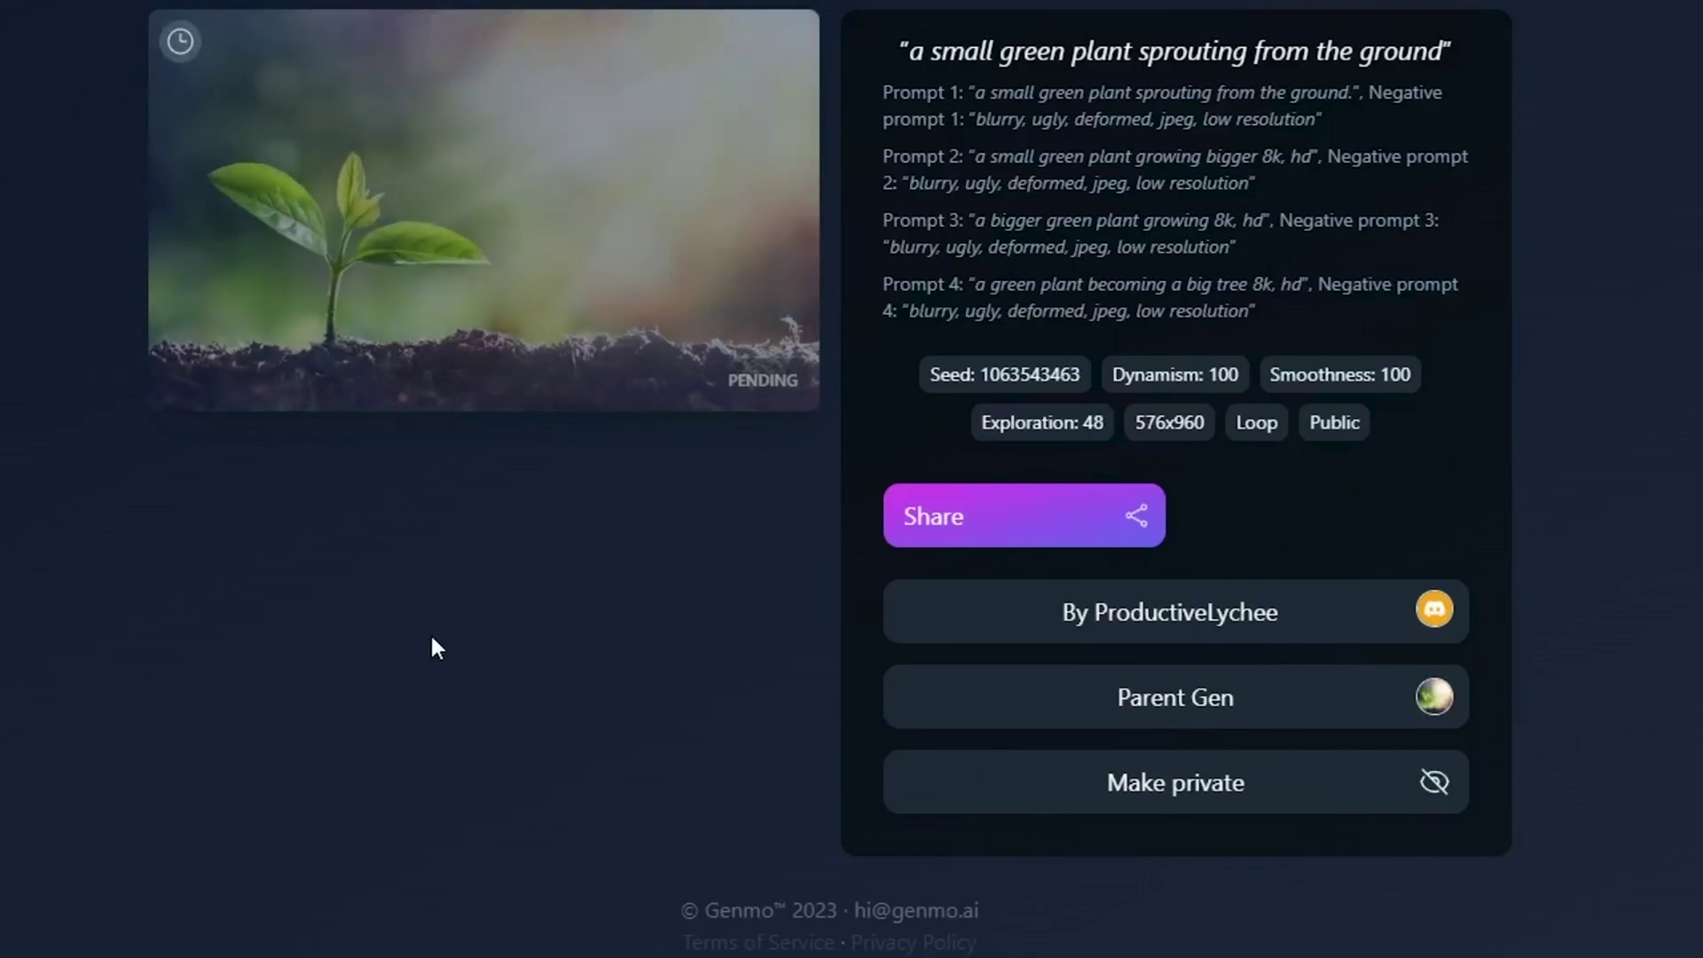